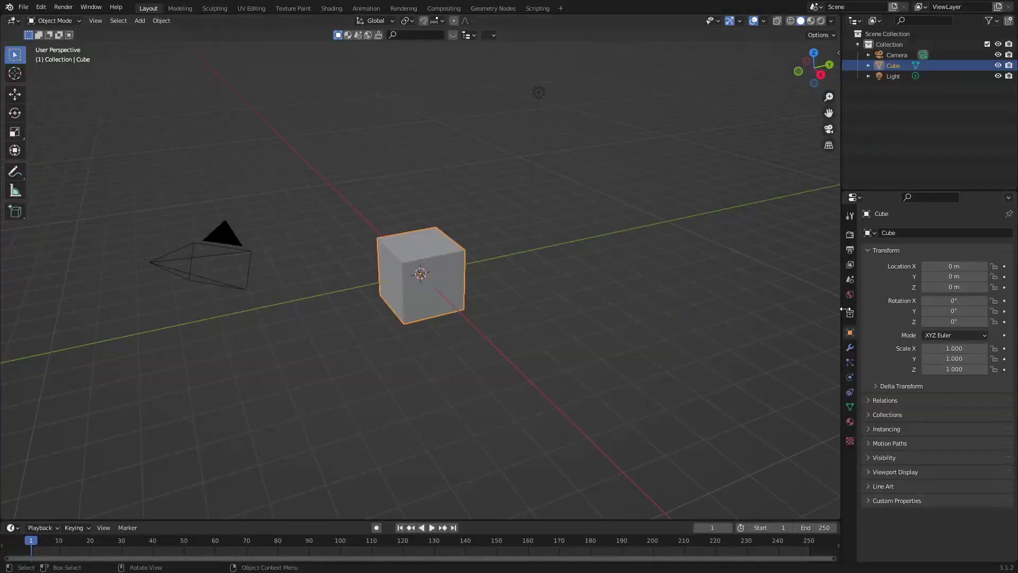
Set the World background colour to near-black, keeping strength at 1.000.
click(851, 295)
click(963, 304)
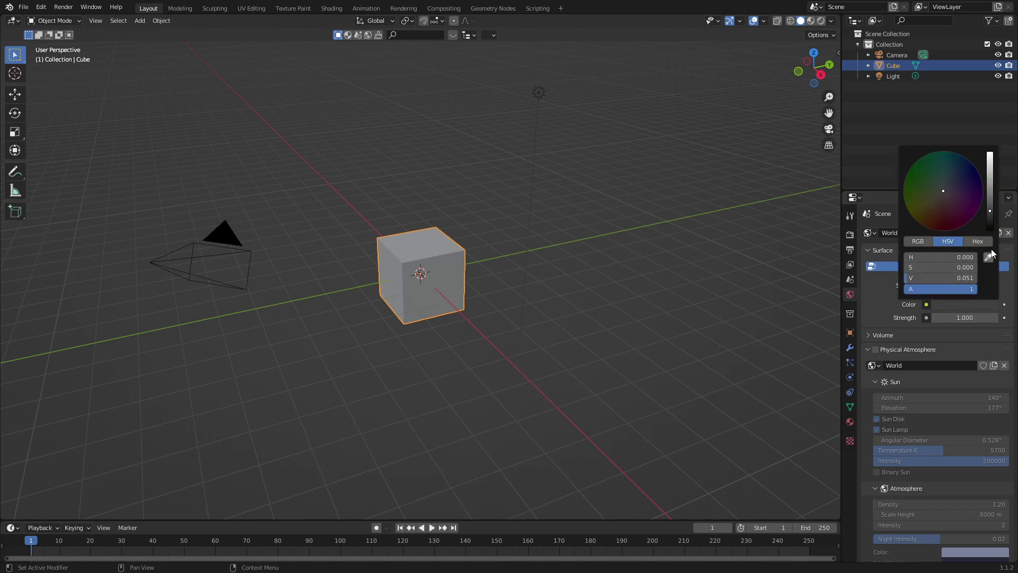
click(990, 229)
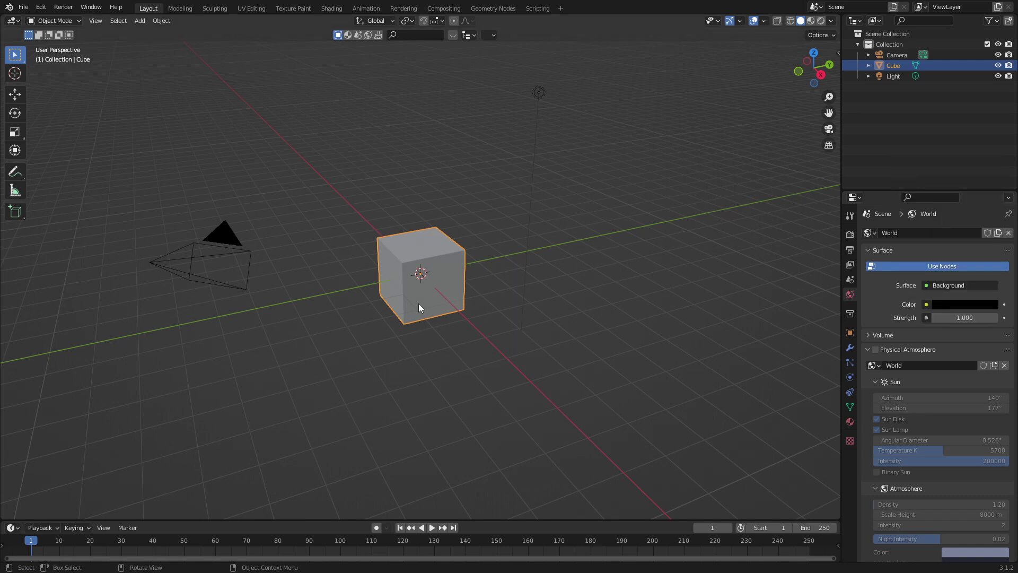
Replace the default cube with a plane scaled up to ground size.
key(Delete)
key(shift+a)
mouse_move(419, 303)
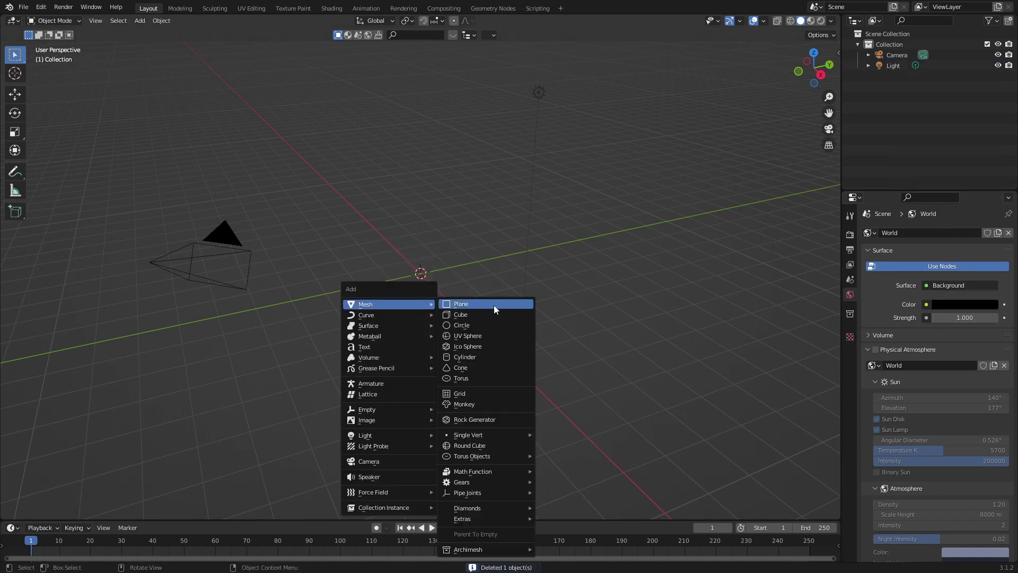
click(494, 305)
key(s)
click(481, 402)
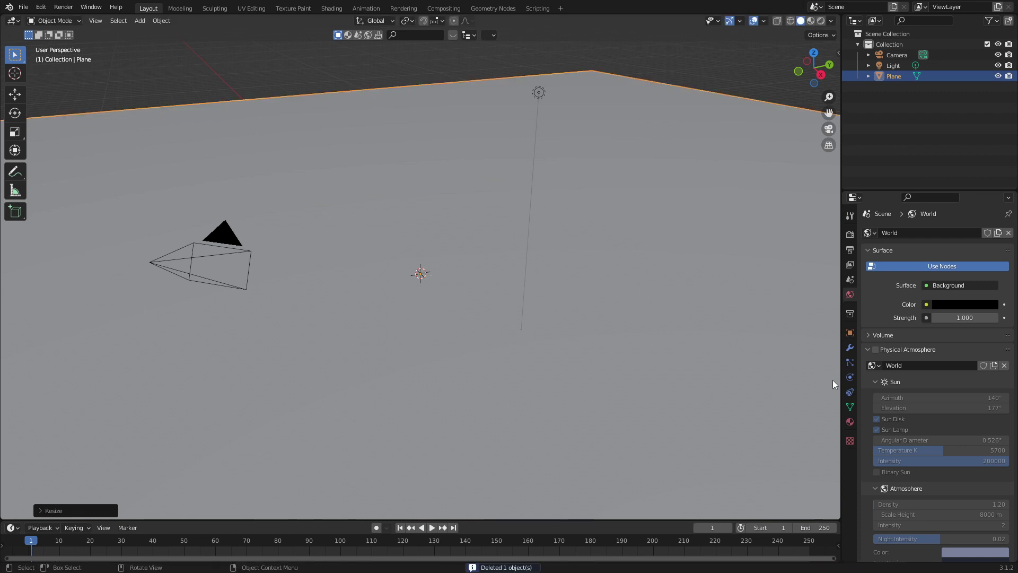
Give the plane Collision physics with damping 0.5 and stickiness 0.2.
click(848, 377)
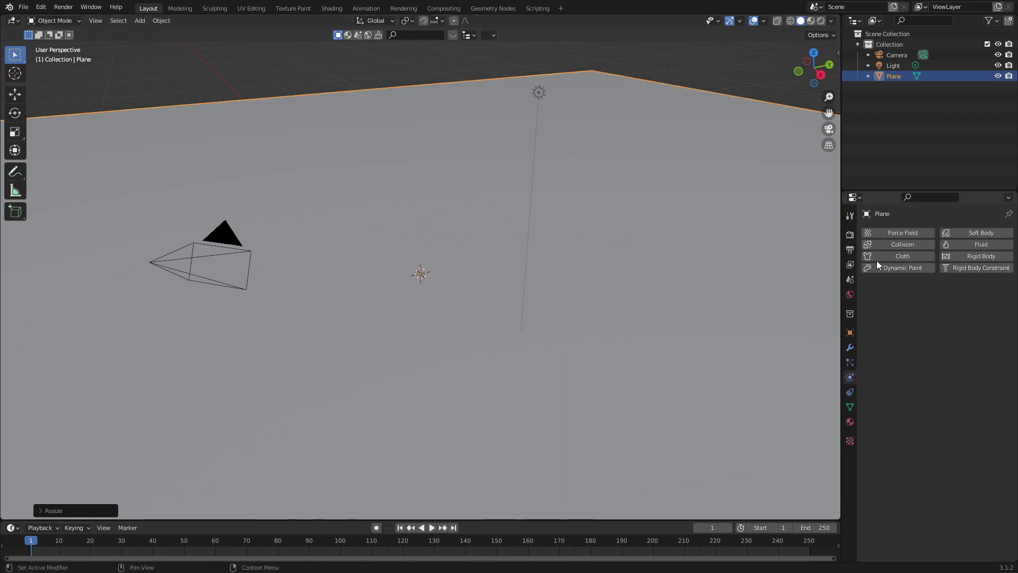
click(891, 246)
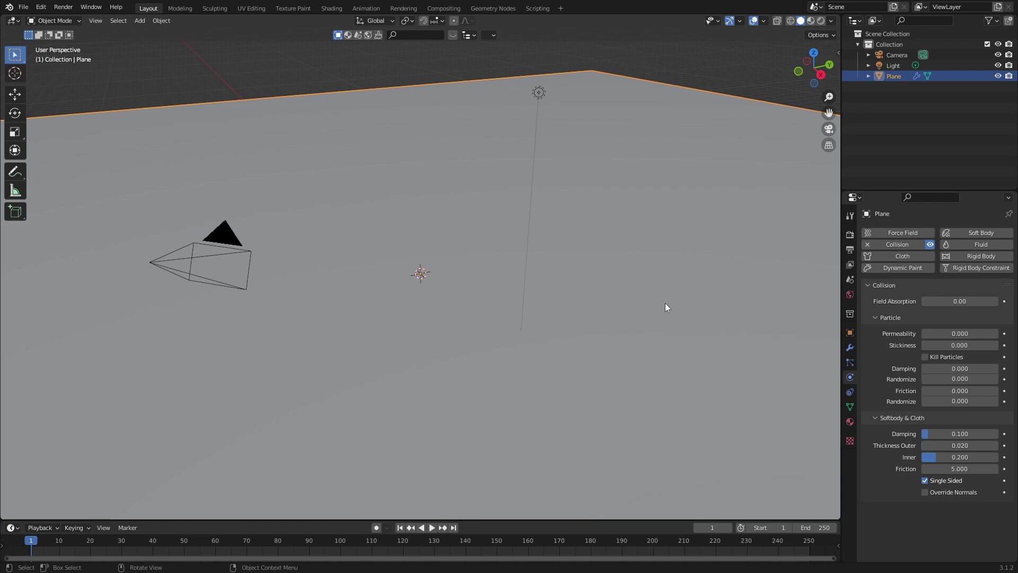
click(933, 367)
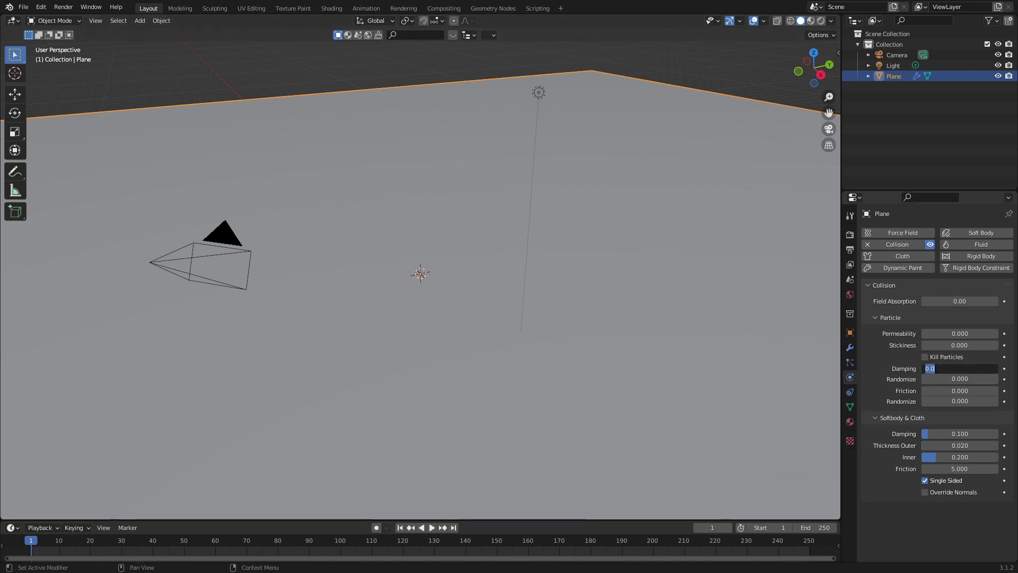
key(Return)
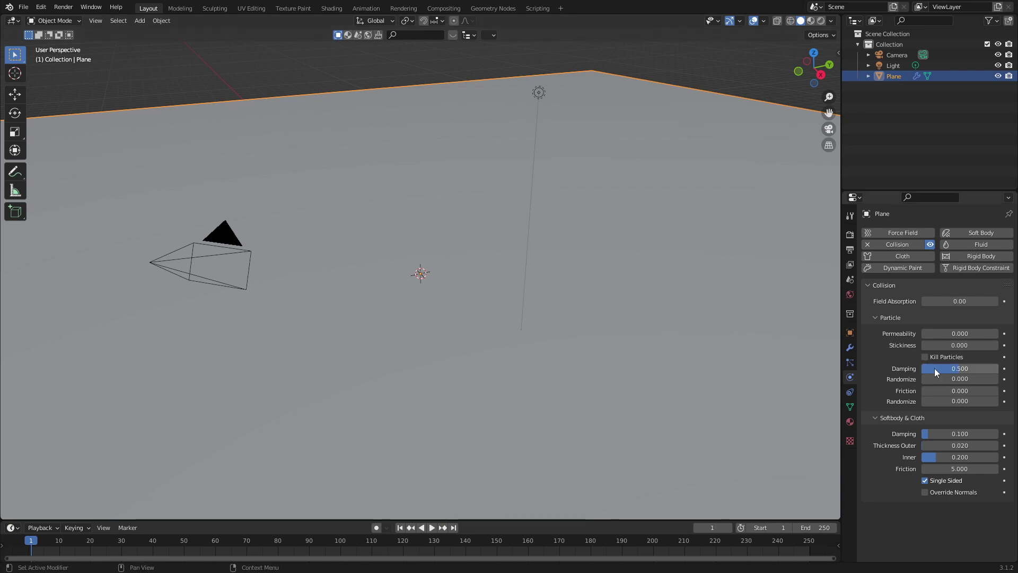
click(959, 345)
text(.2)
key(Return)
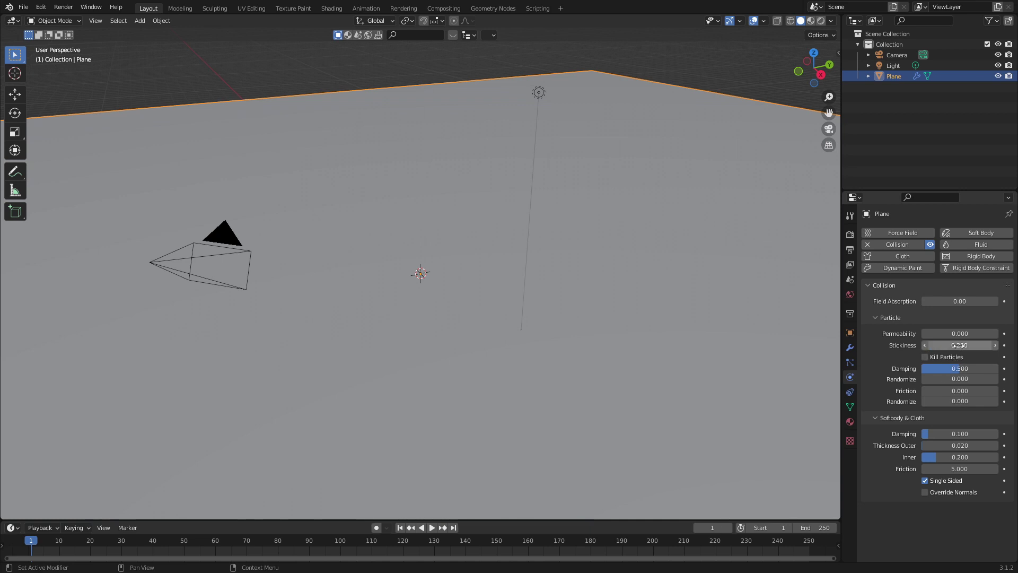
Add a UV sphere, raise it above the plane and shrink it.
middle_drag(637, 333, 397, 262)
key(shift+a)
mouse_move(397, 262)
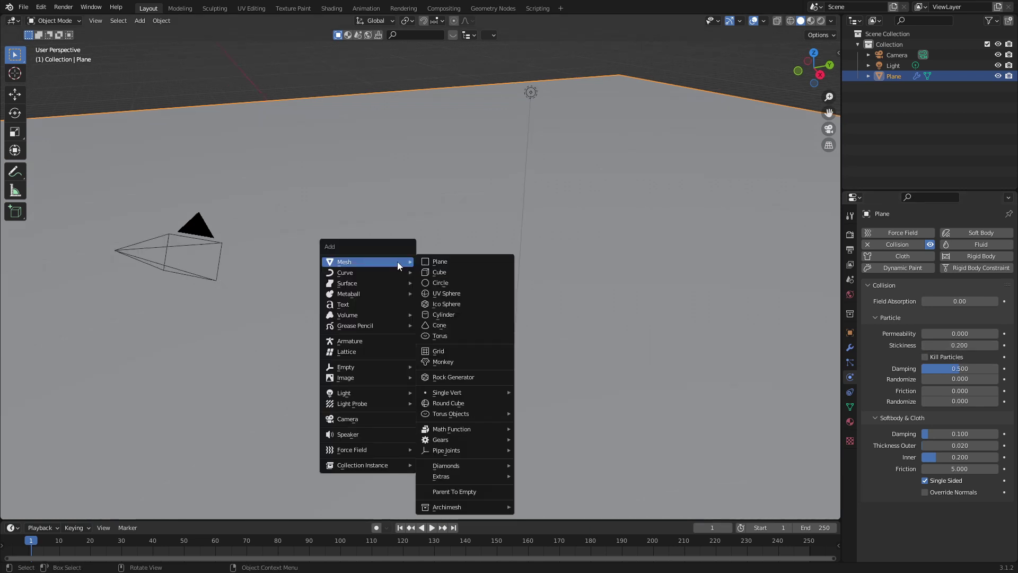
click(451, 293)
key(g)
click(450, 158)
key(s)
click(537, 158)
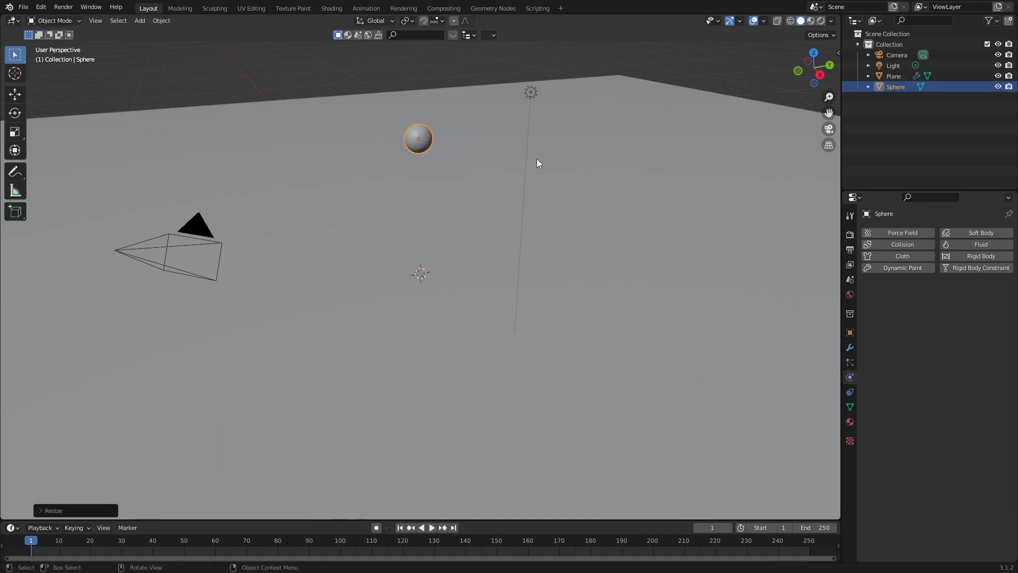
Add an icosphere and move it down about 4.3 m along Z.
key(shift+a)
mouse_move(453, 265)
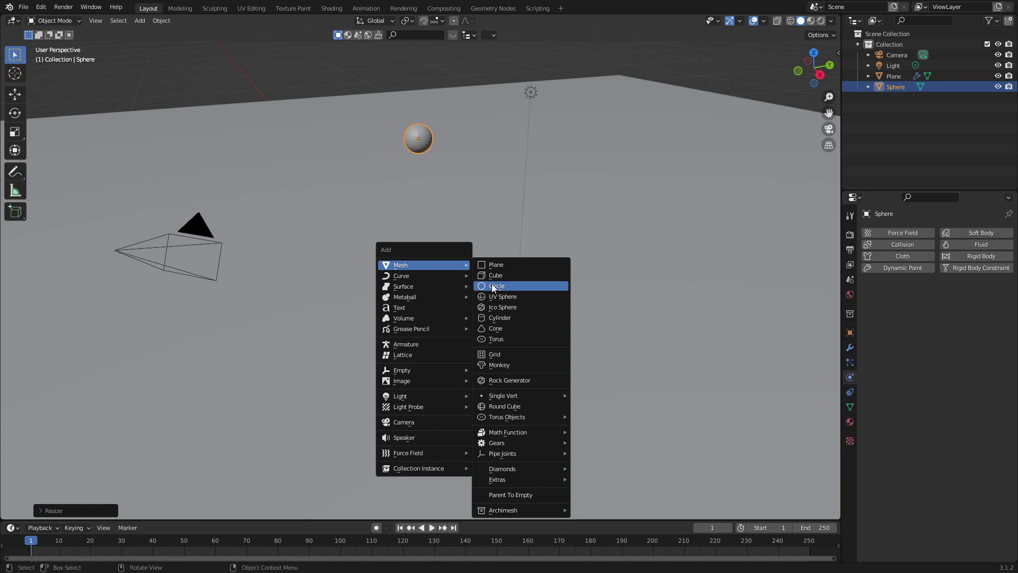
click(500, 310)
middle_drag(481, 329, 460, 274)
key(g)
key(z)
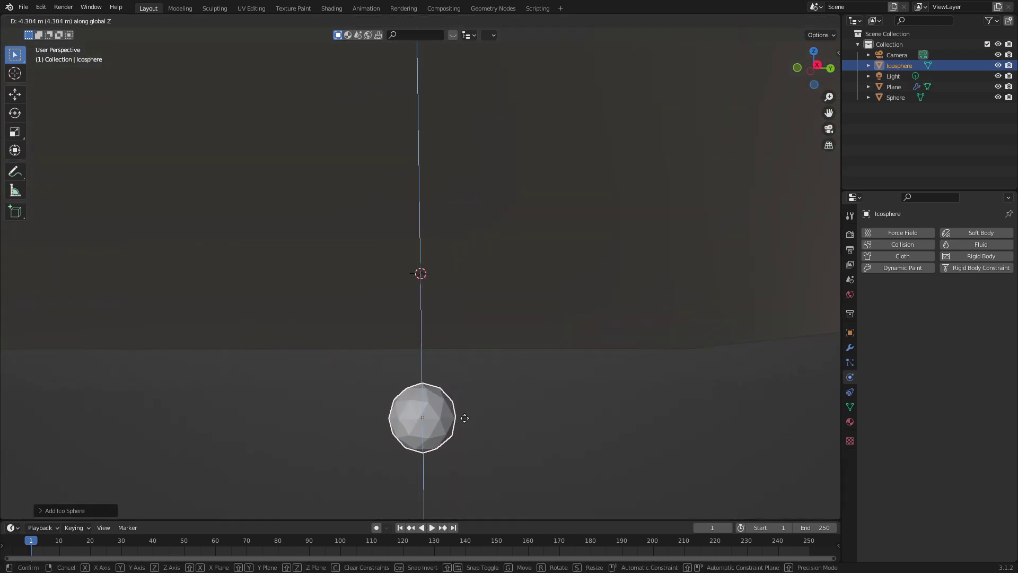
click(415, 403)
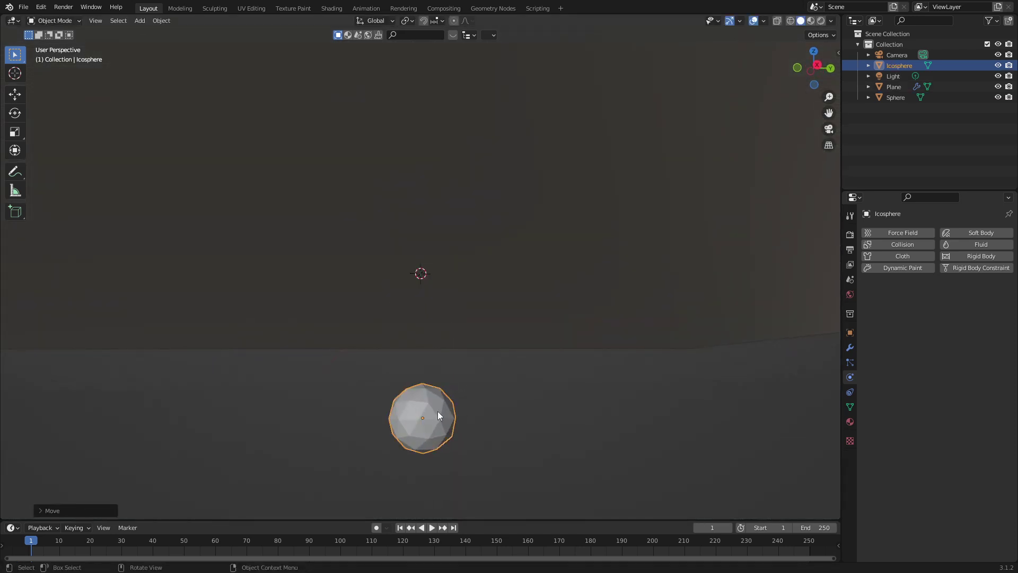
Scale the icosphere's mesh to 0.2 in Edit Mode, then reselect the UV sphere.
key(Tab)
text(s)
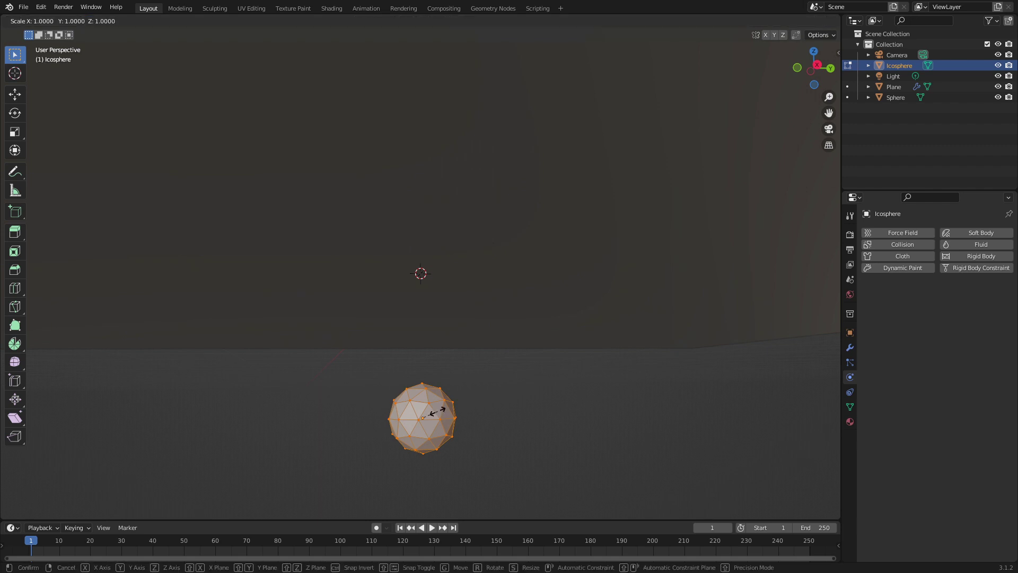
text(.2)
key(Return)
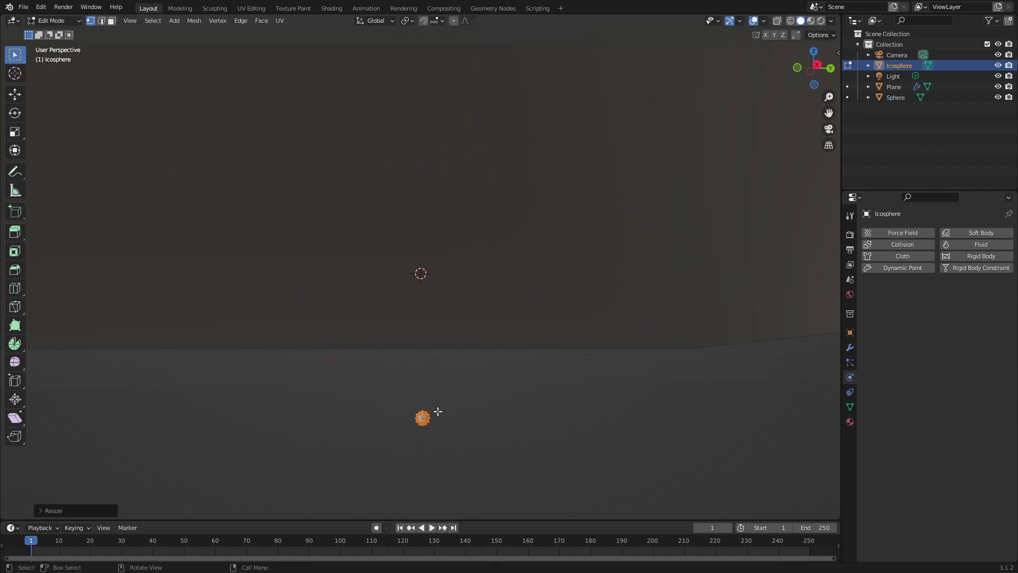
middle_drag(437, 410, 425, 323)
key(Tab)
click(416, 137)
middle_drag(416, 137, 436, 188)
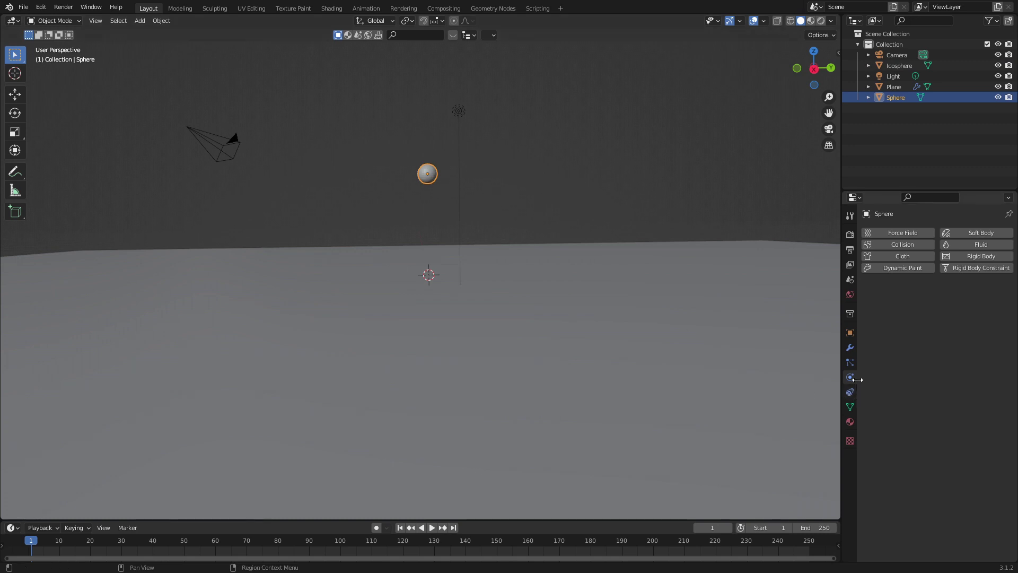
Add a particle system to the sphere: 10000 particles, emission end frame 150, lifetime 30.
click(851, 365)
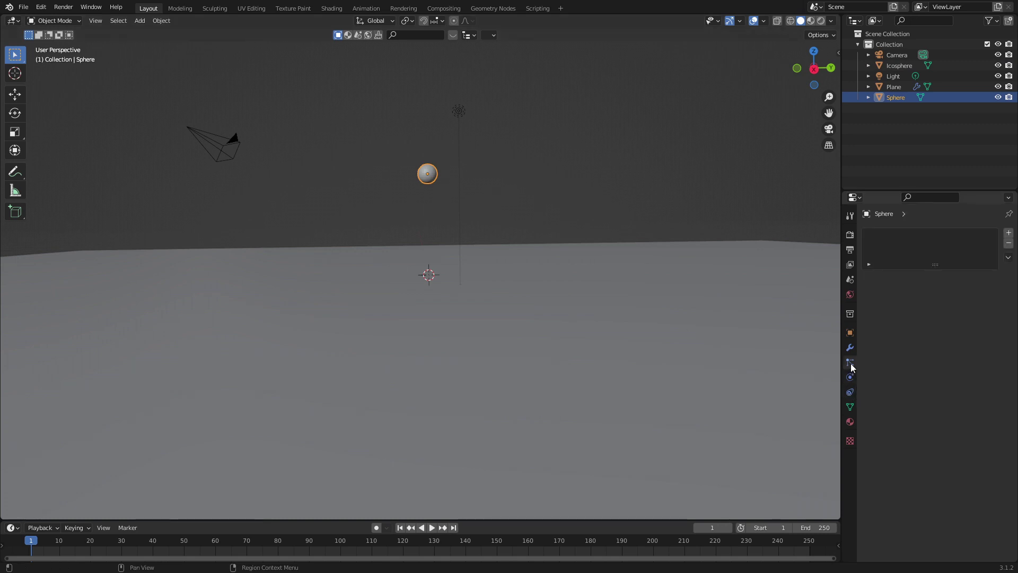
click(1009, 232)
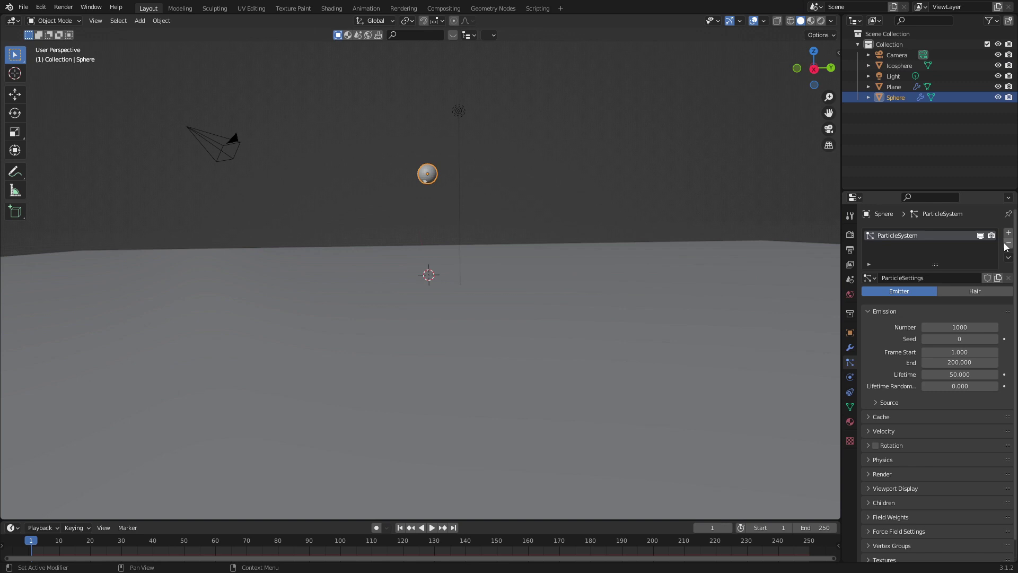
click(968, 327)
text(1)
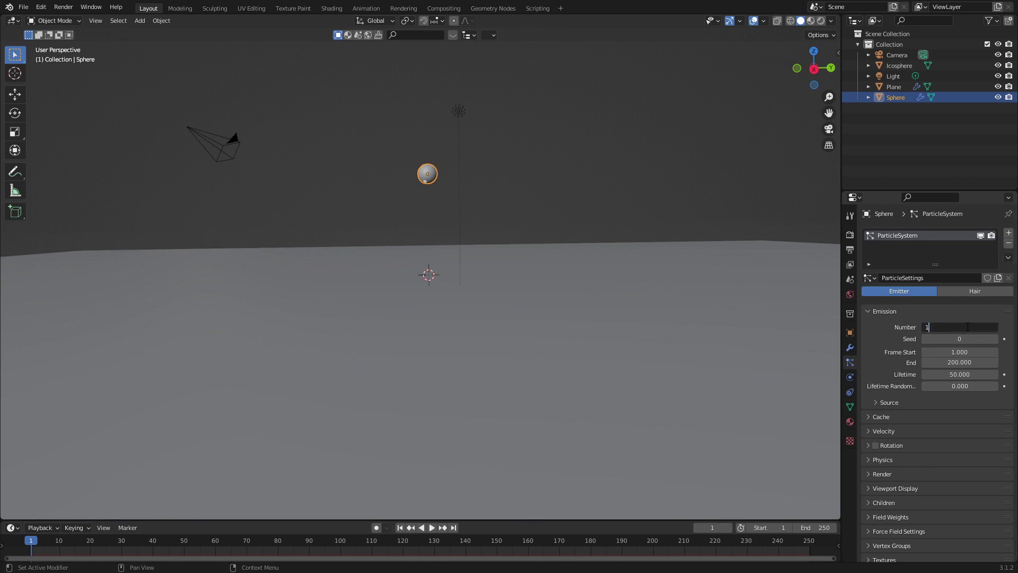
text(0000)
key(Return)
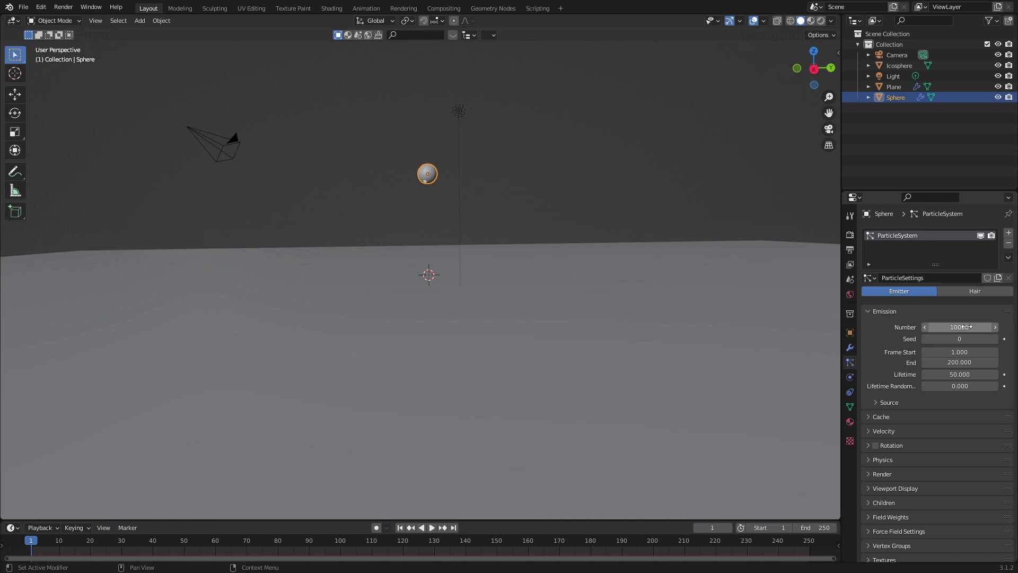
double_click(954, 363)
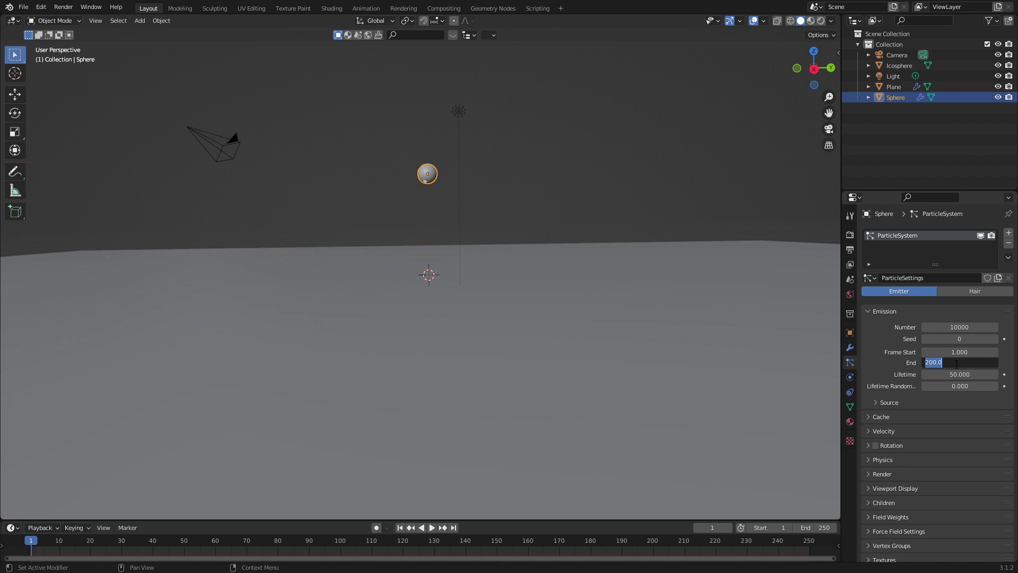
text(150)
key(Return)
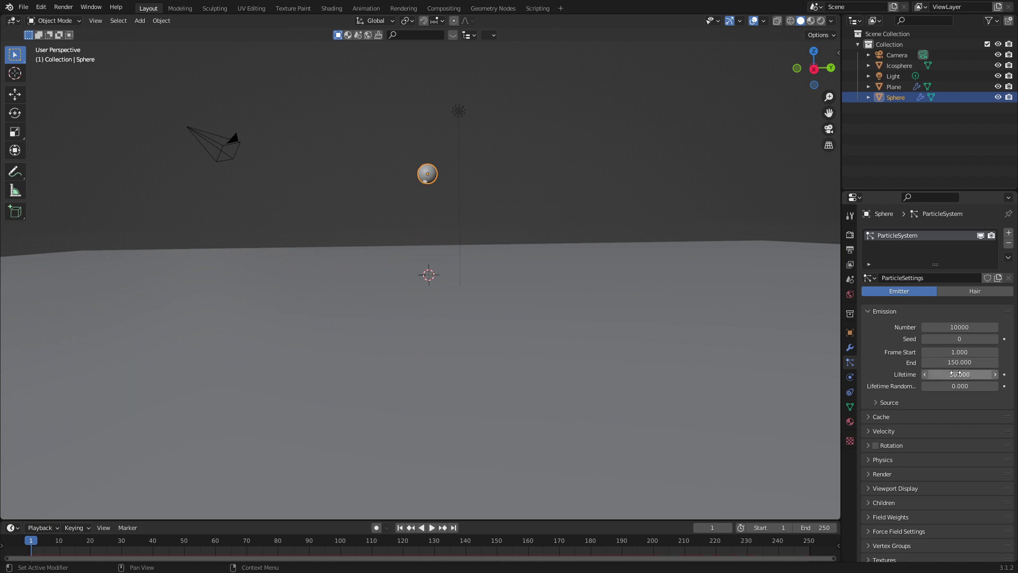
double_click(957, 374)
text(30)
key(Return)
click(822, 528)
Set the scene end frame to 150 and play back the particle emission.
text(15)
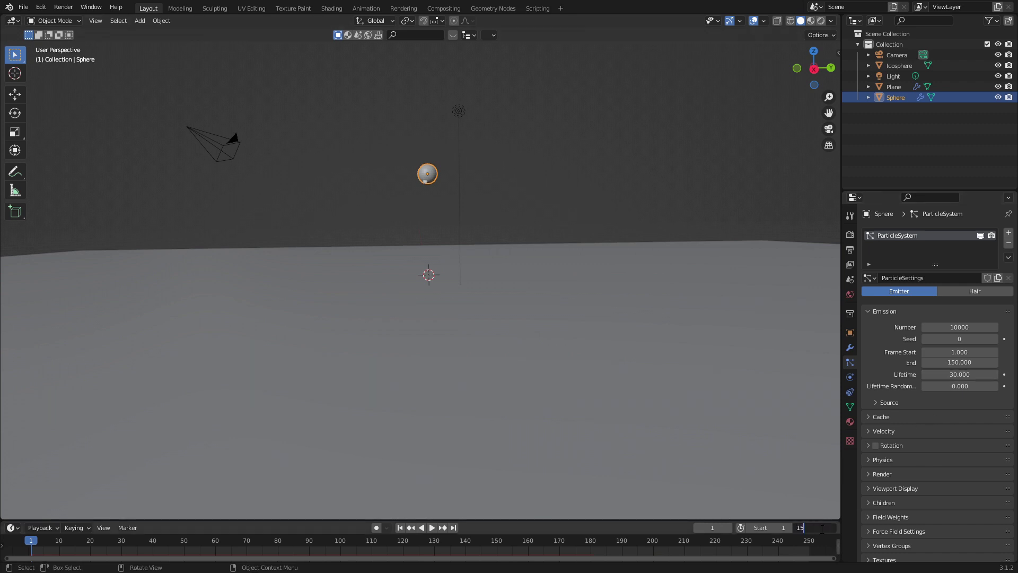
text(0)
key(Return)
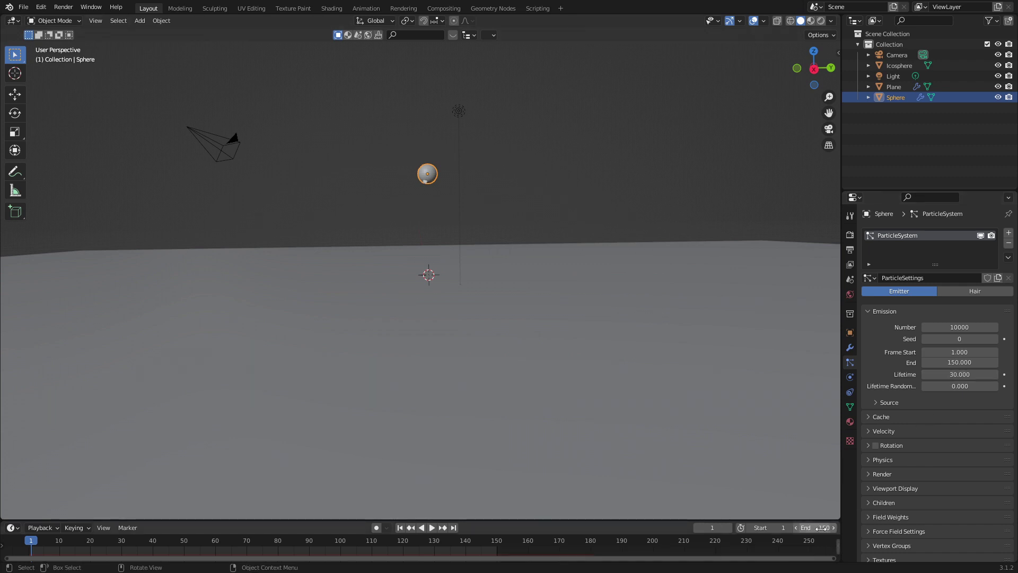
click(431, 528)
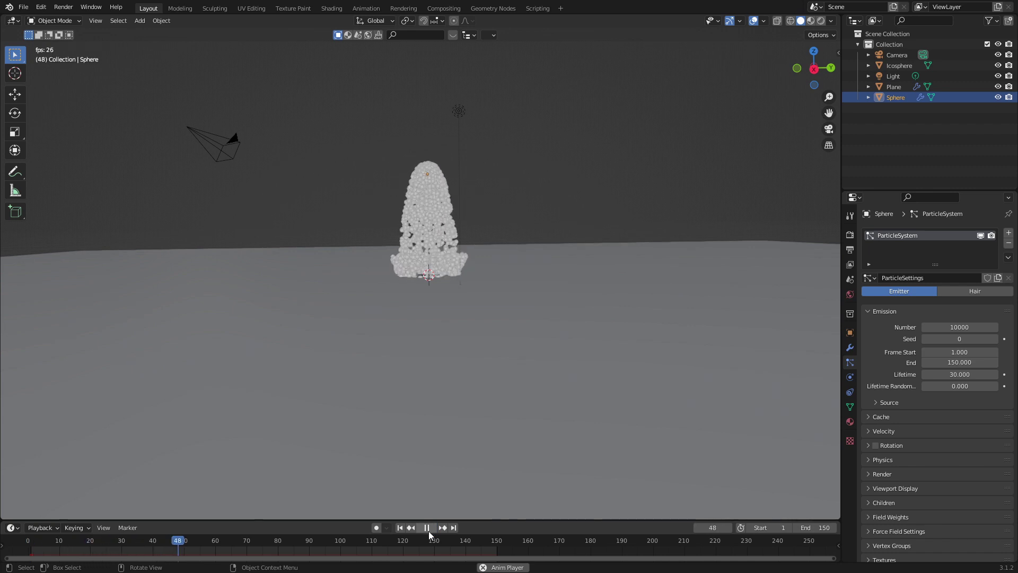
middle_drag(424, 340, 418, 289)
scroll(430, 303, up, 4)
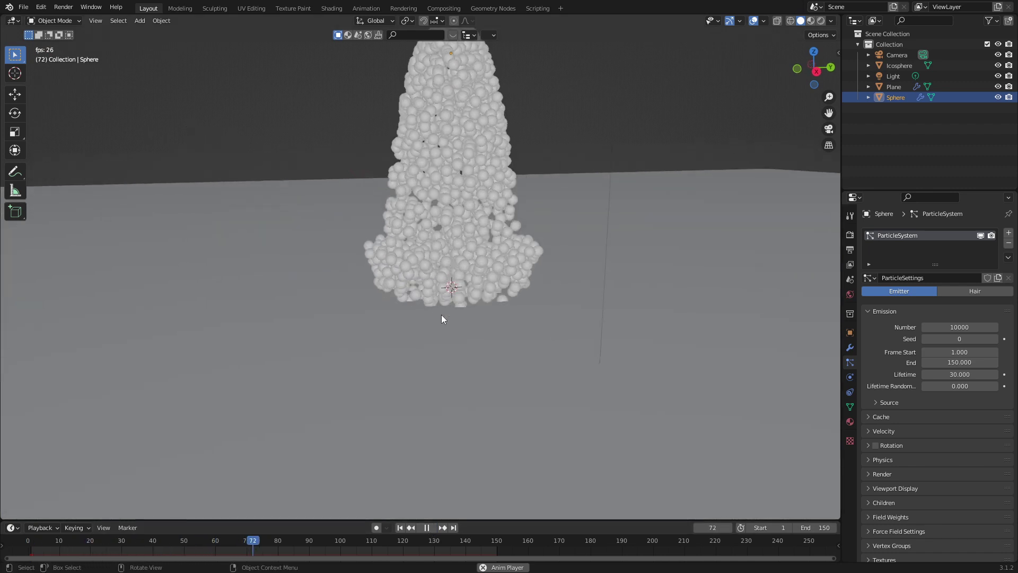
click(432, 529)
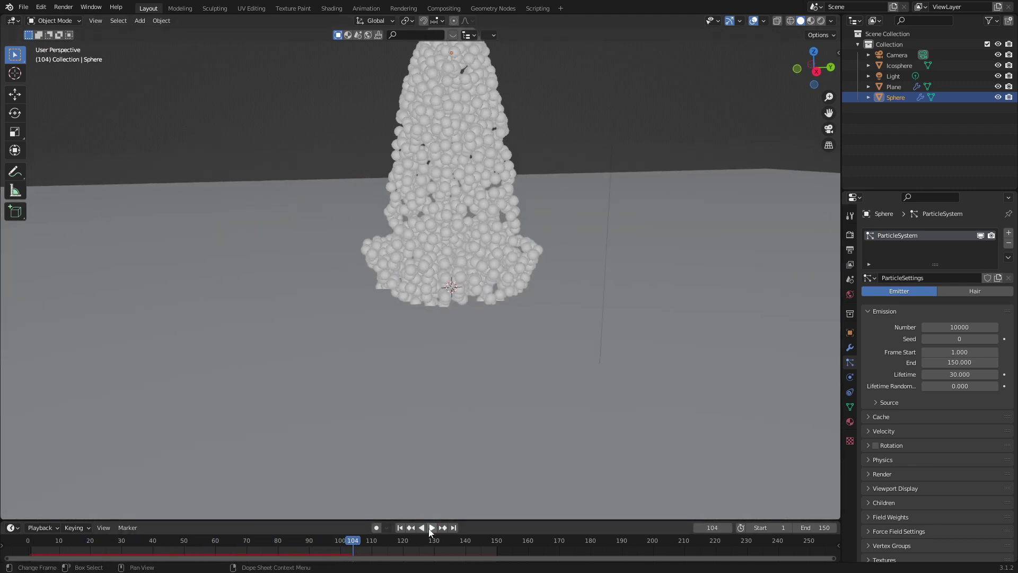
Set the particles' normal velocity to 4 m/s and replay from frame 1.
click(870, 431)
click(968, 446)
text(4)
key(Return)
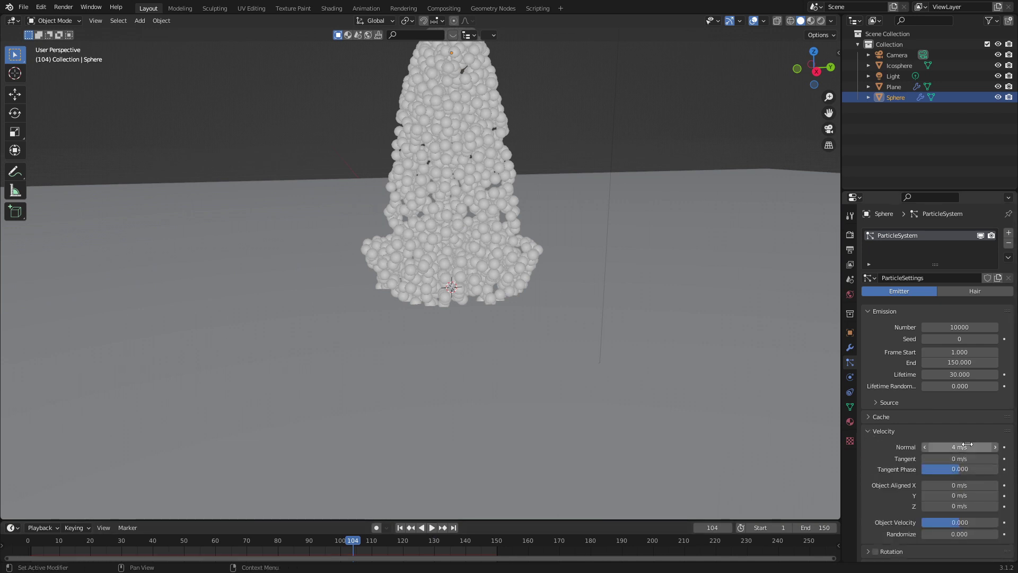
click(400, 528)
click(431, 528)
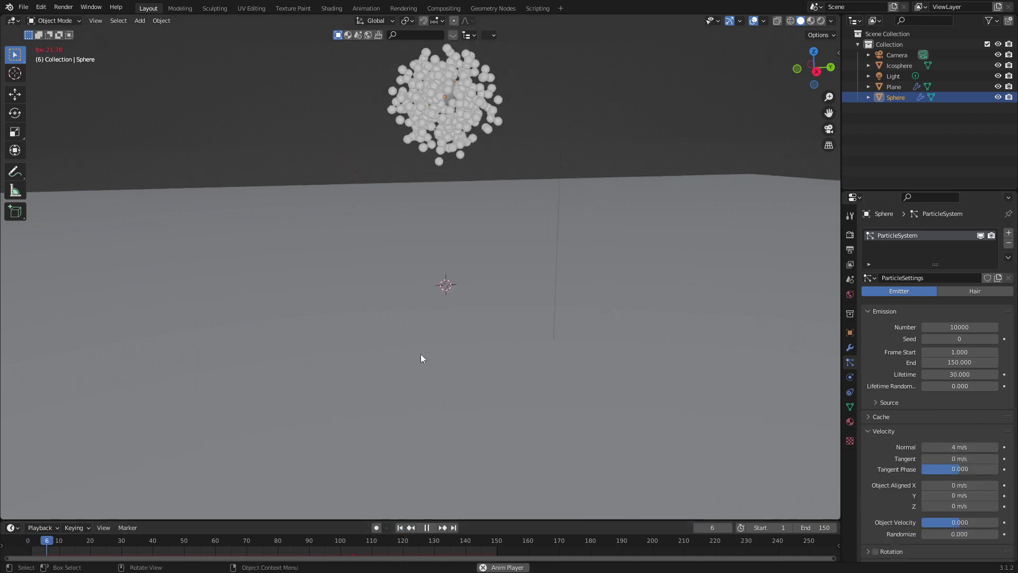
Lower the emitter sphere closer to the ground and replay the animation.
key(space)
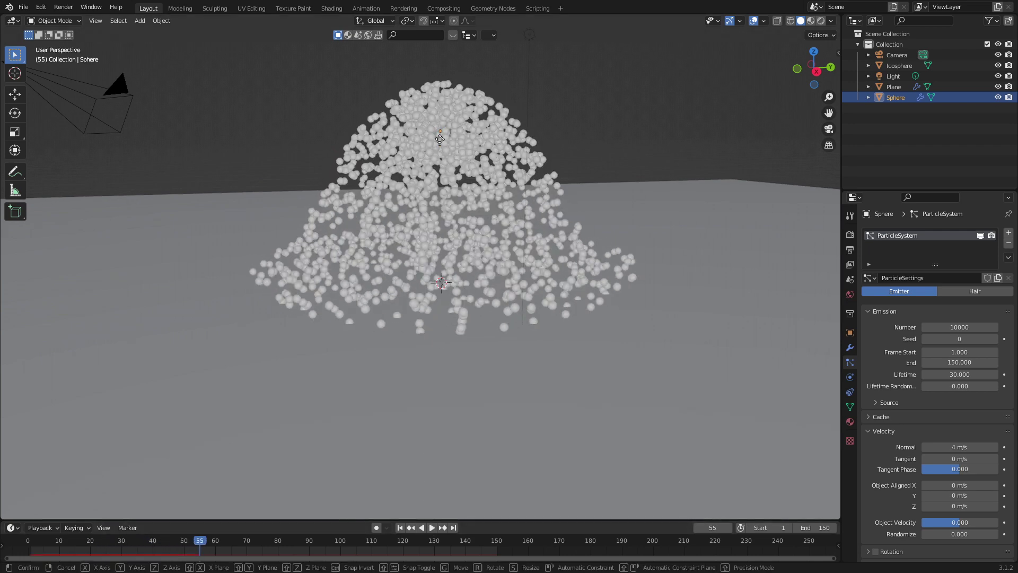
drag(448, 142, 448, 217)
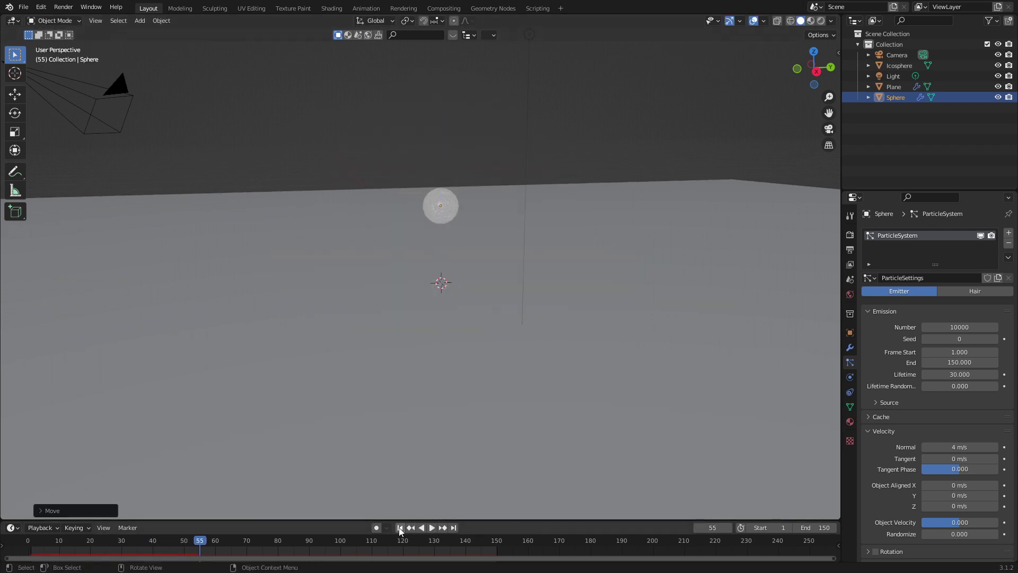
click(400, 527)
click(431, 528)
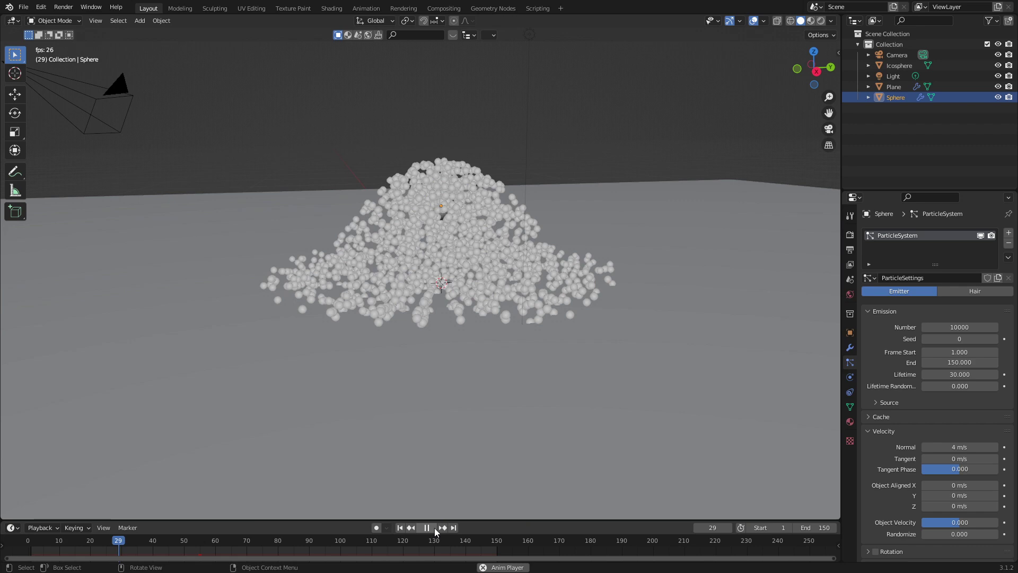
click(427, 527)
middle_drag(450, 382, 505, 386)
key(shift+Left)
scroll(923, 366, down, 5)
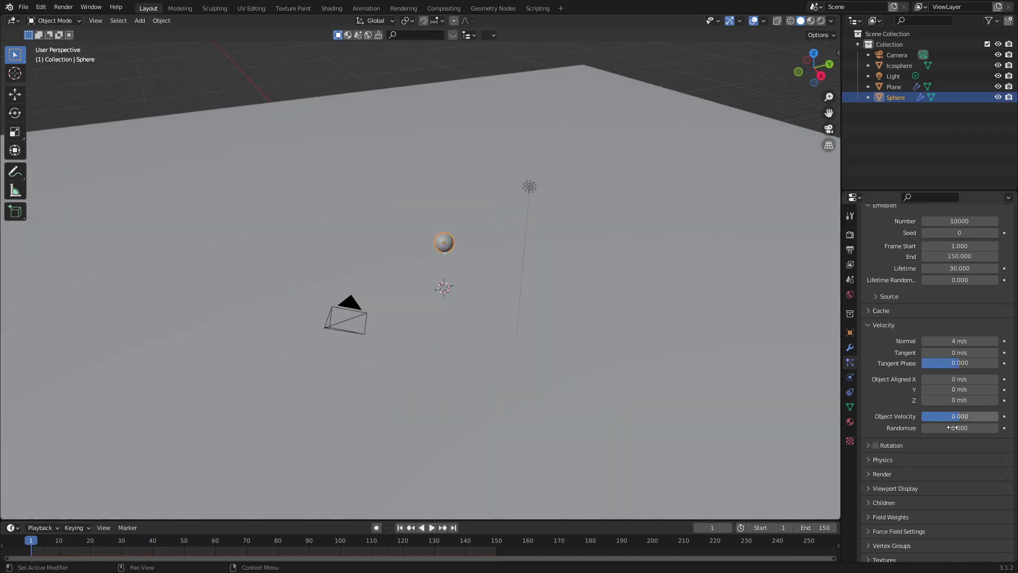
Set velocity randomize to 2 and lifetime randomness to 0.463, then play the result.
click(956, 427)
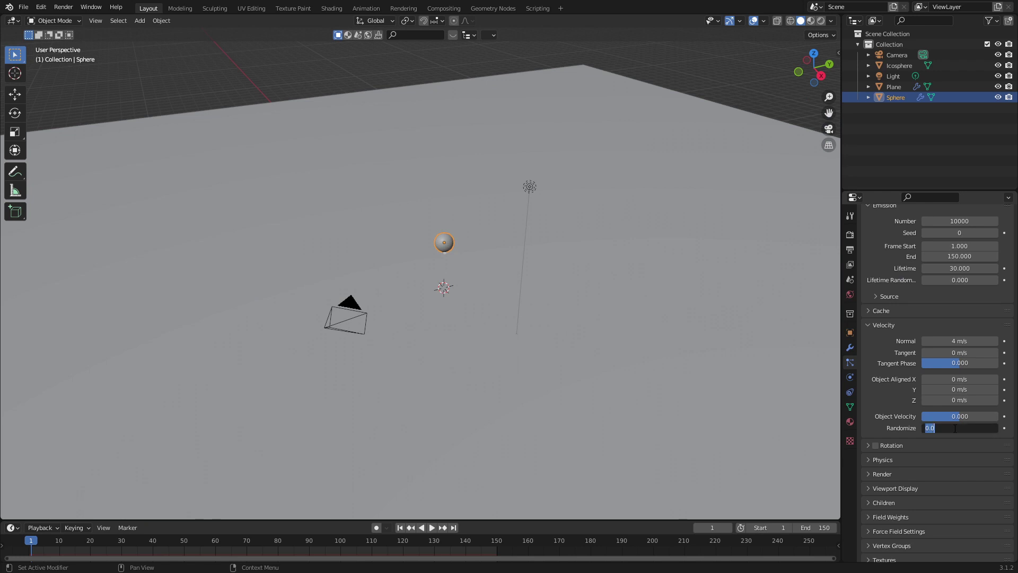
text(1)
key(Return)
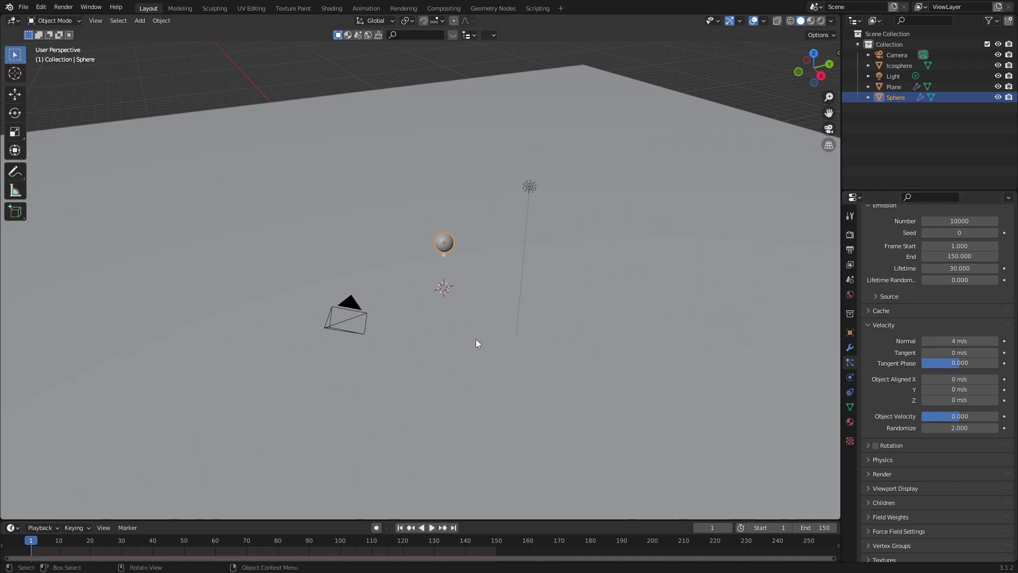
scroll(953, 377, up, 3)
drag(950, 344, 988, 343)
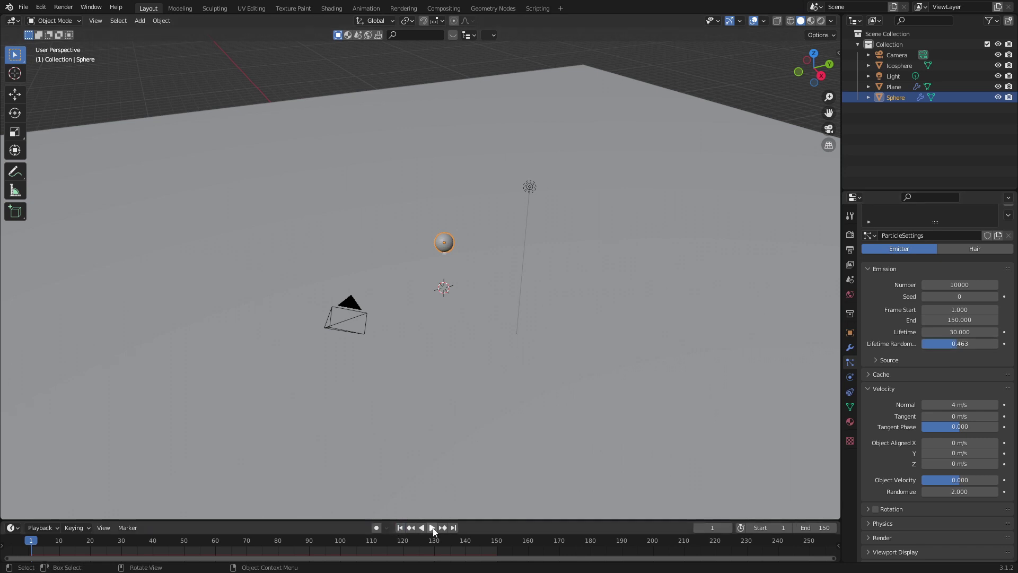
click(432, 528)
mouse_move(392, 347)
middle_down()
mouse_move(355, 349)
mouse_move(380, 345)
middle_up()
scroll(380, 345, up, 5)
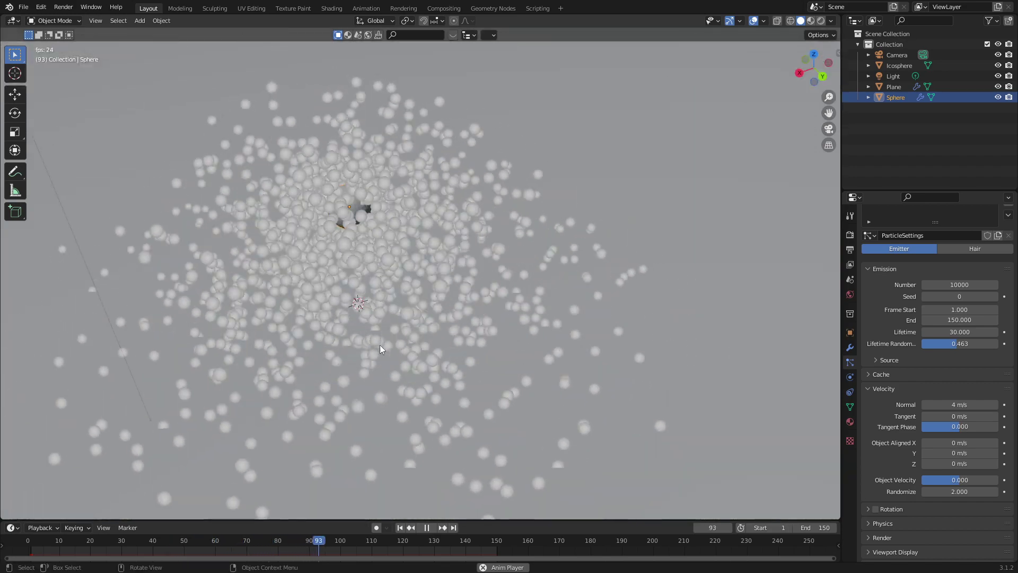
scroll(380, 345, down, 5)
middle_drag(379, 345, 420, 336)
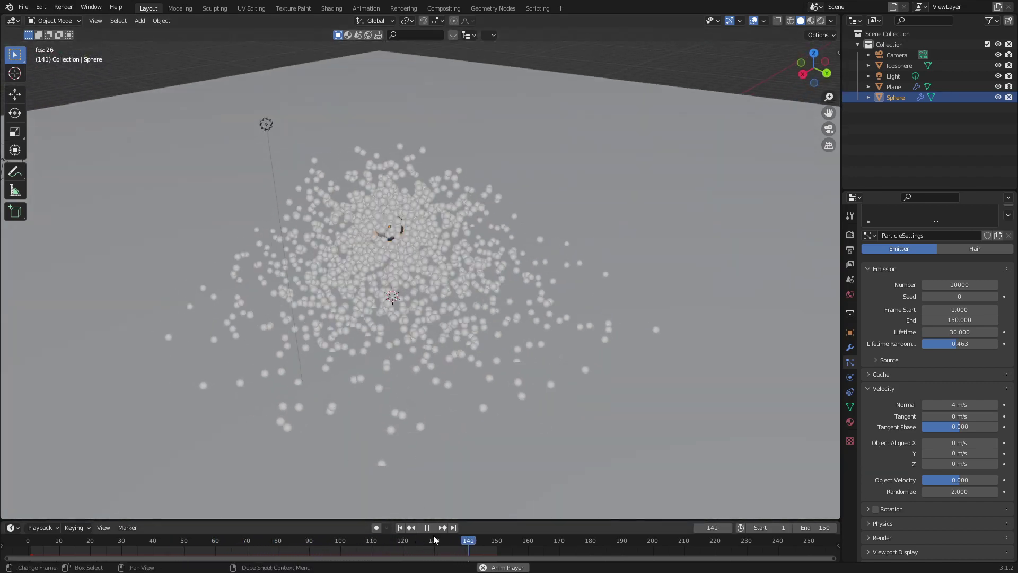
scroll(946, 304, down, 4)
Render the particles as Object instances of the Icosphere.
click(868, 452)
scroll(893, 435, down, 5)
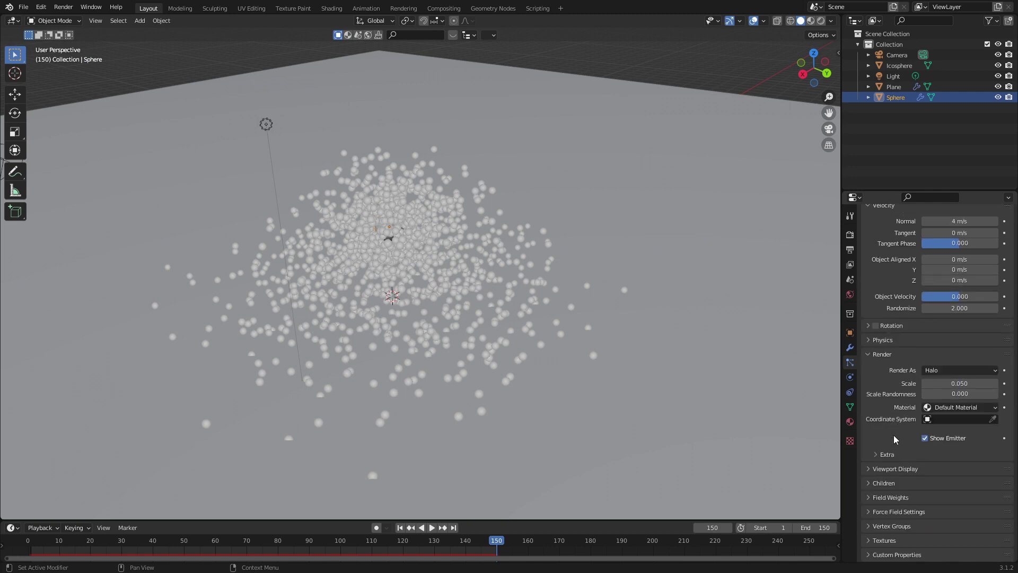
click(959, 370)
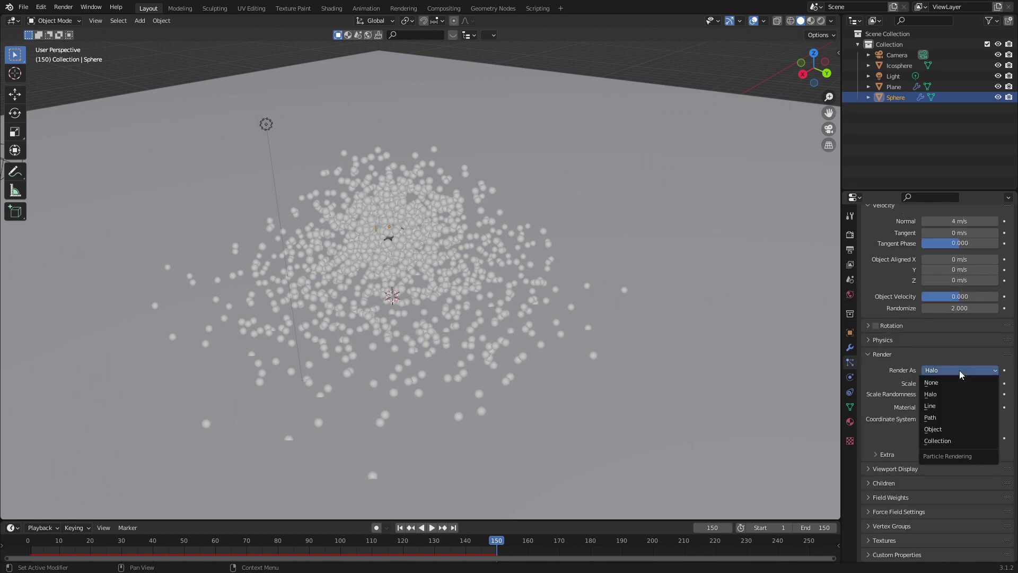
click(964, 429)
click(966, 445)
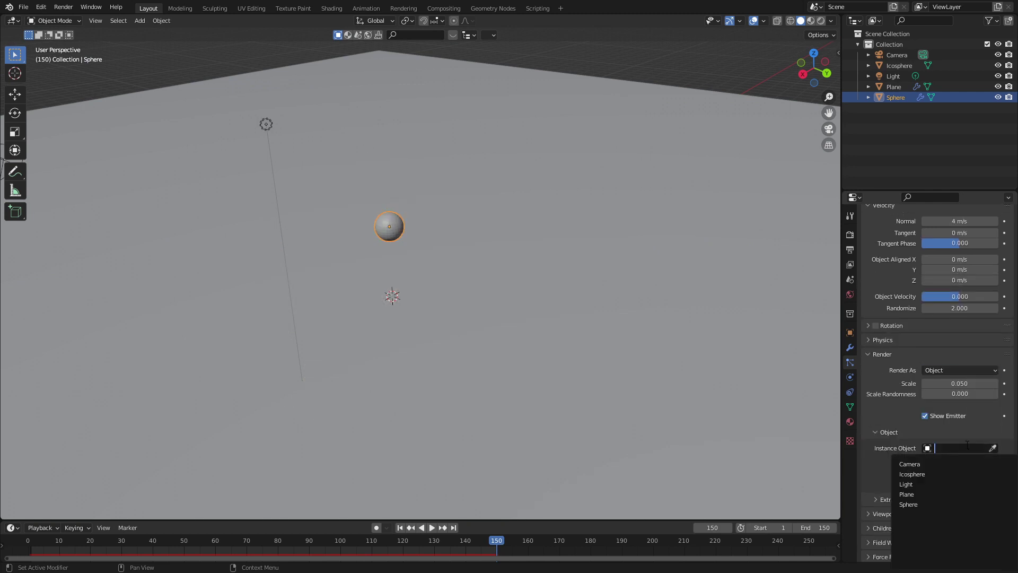
click(949, 474)
Play and pause mid-emission, then view the icosphere particles in rendered shading.
click(431, 527)
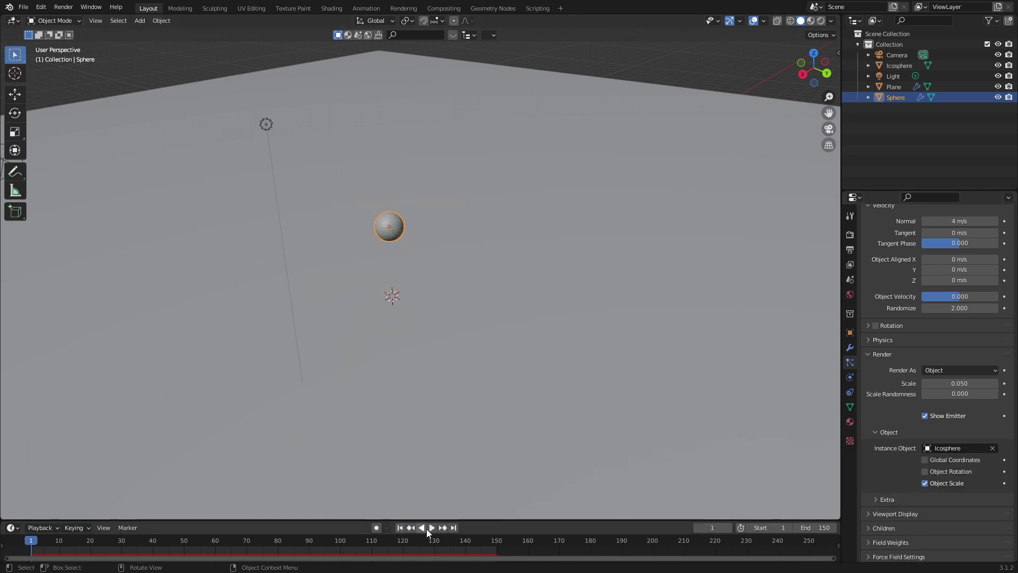
key(space)
middle_drag(405, 391, 382, 318)
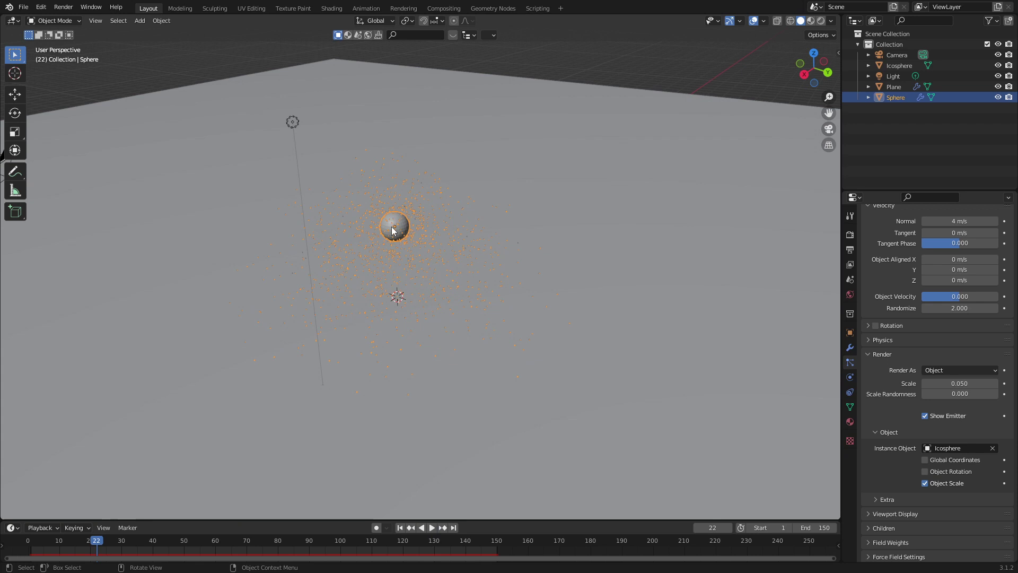
scroll(368, 184, up, 2)
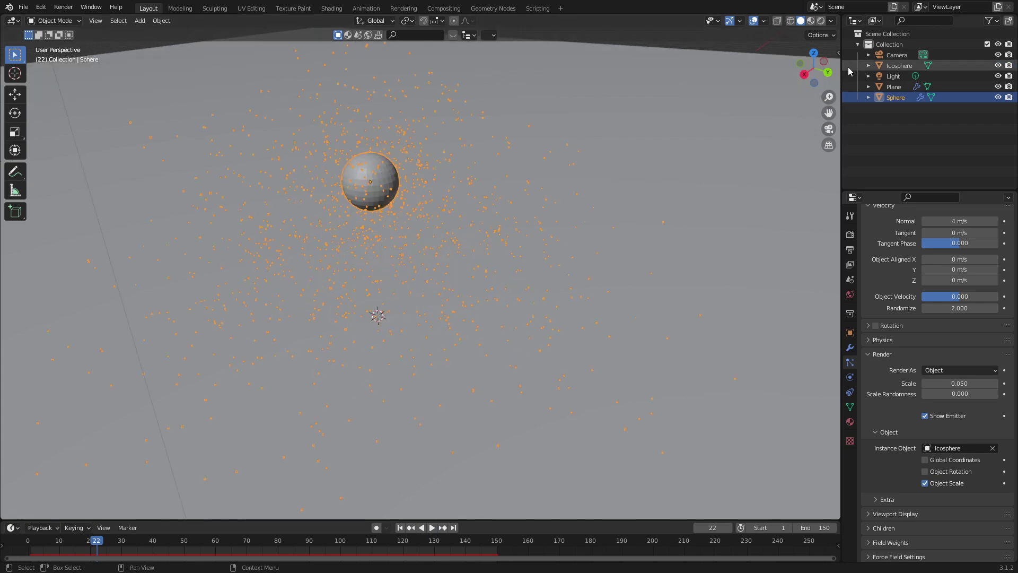
click(821, 20)
Switch rendering to Cycles on GPU with 32 viewport samples and viewport denoising.
scroll(393, 288, down, 4)
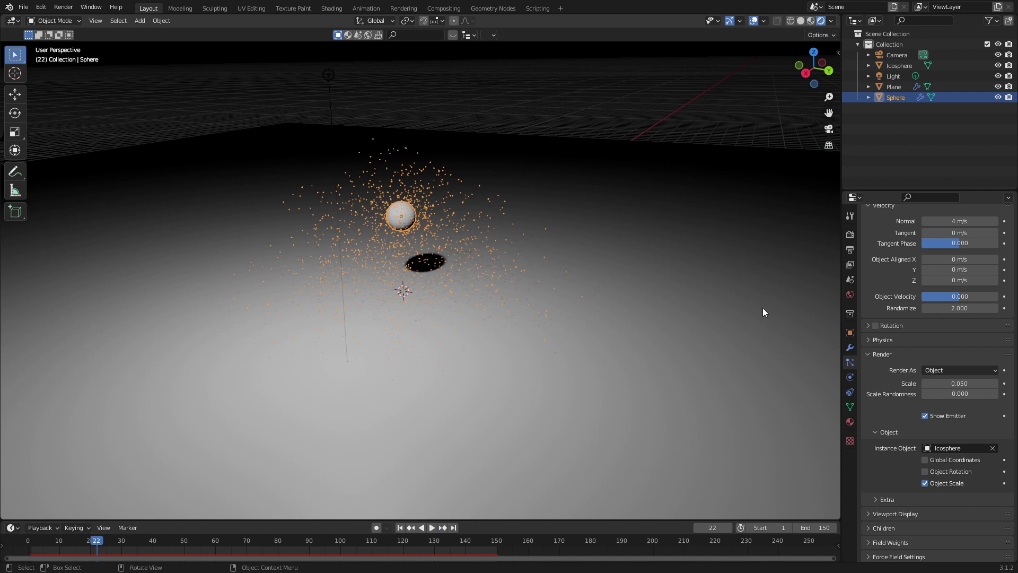
click(849, 235)
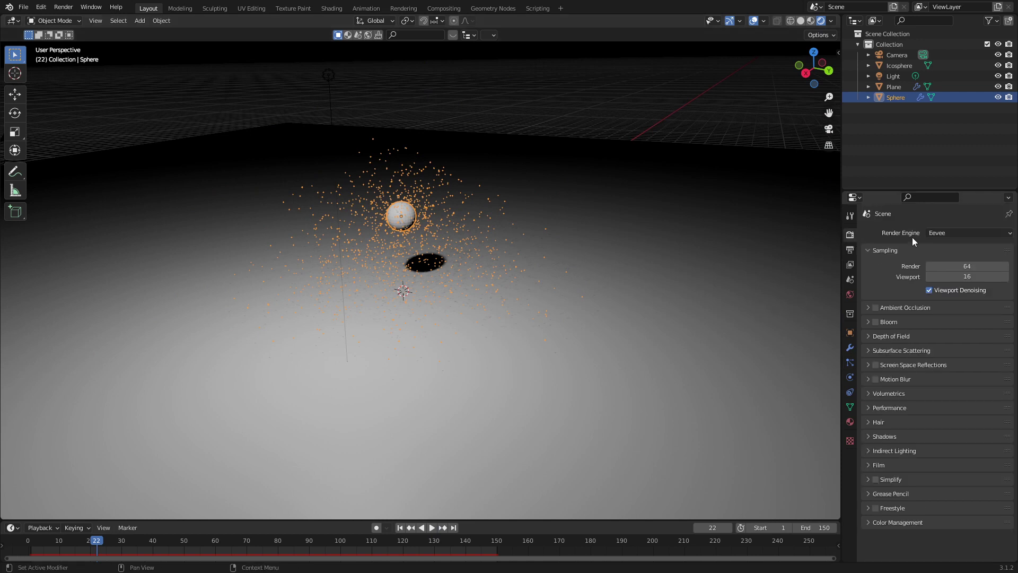
click(952, 233)
click(952, 268)
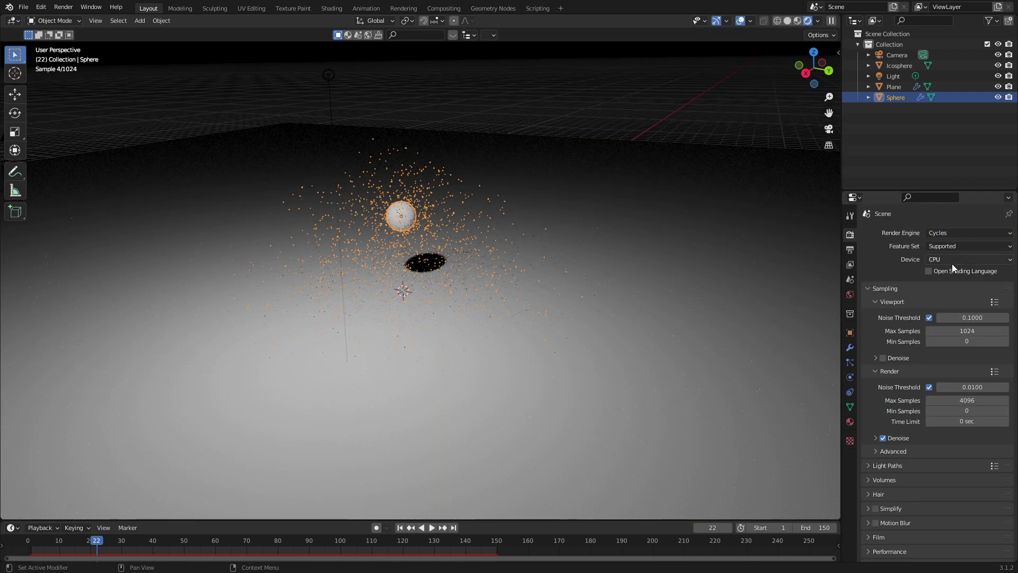
click(953, 260)
click(952, 285)
click(963, 318)
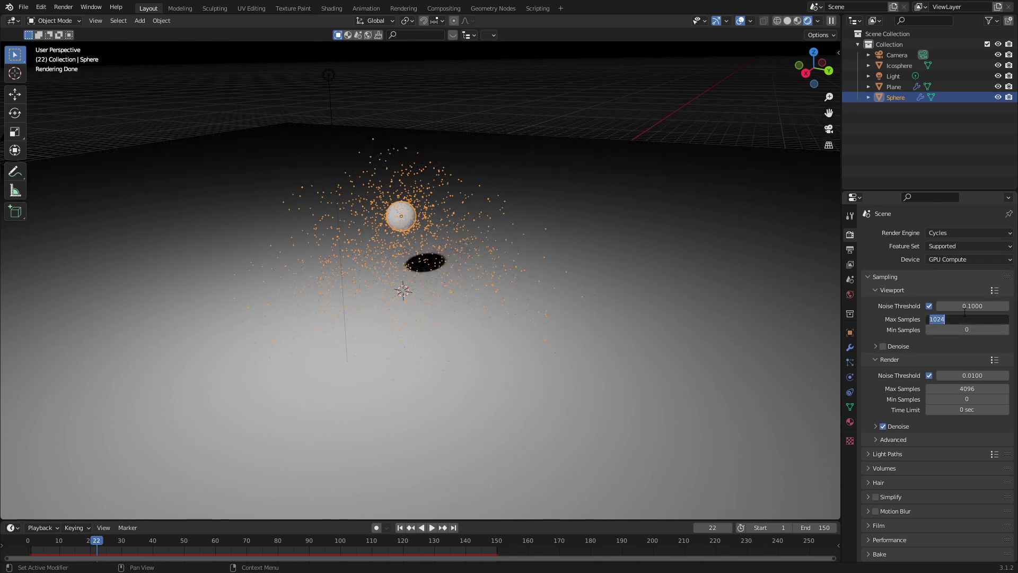
key(BackSpace)
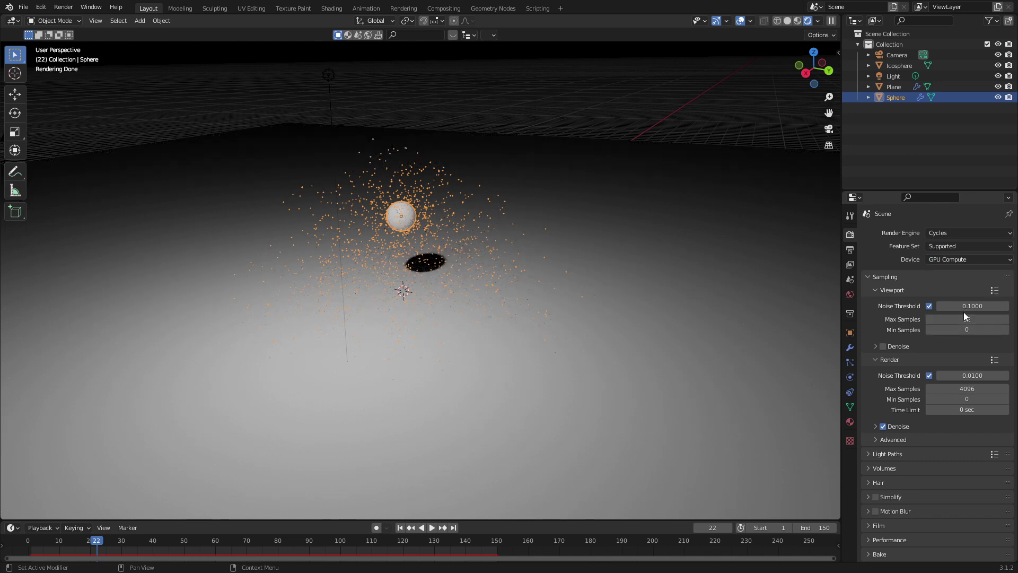
click(883, 350)
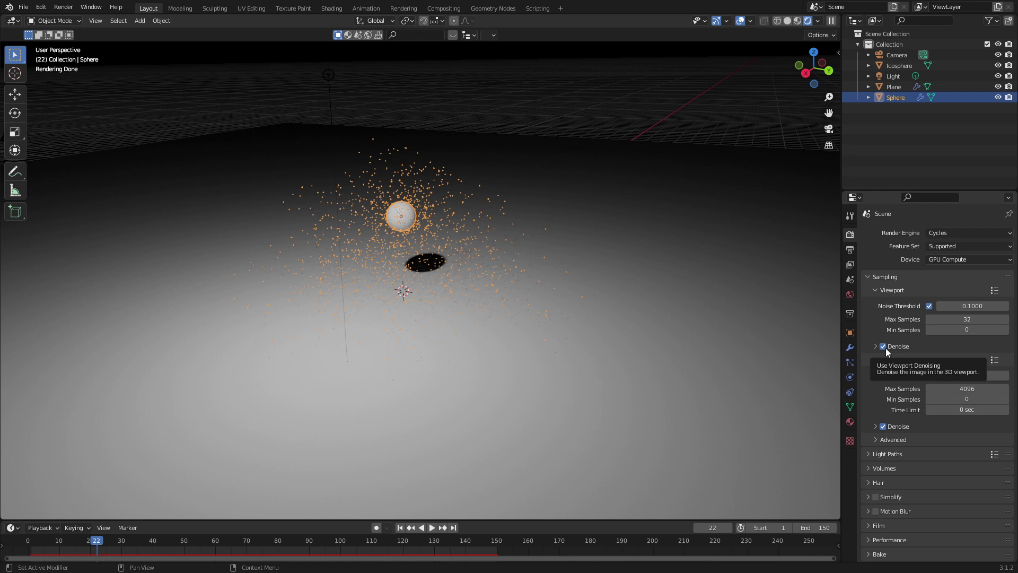
Delete the Light object and select the Icosphere.
scroll(508, 197, down, 3)
click(395, 158)
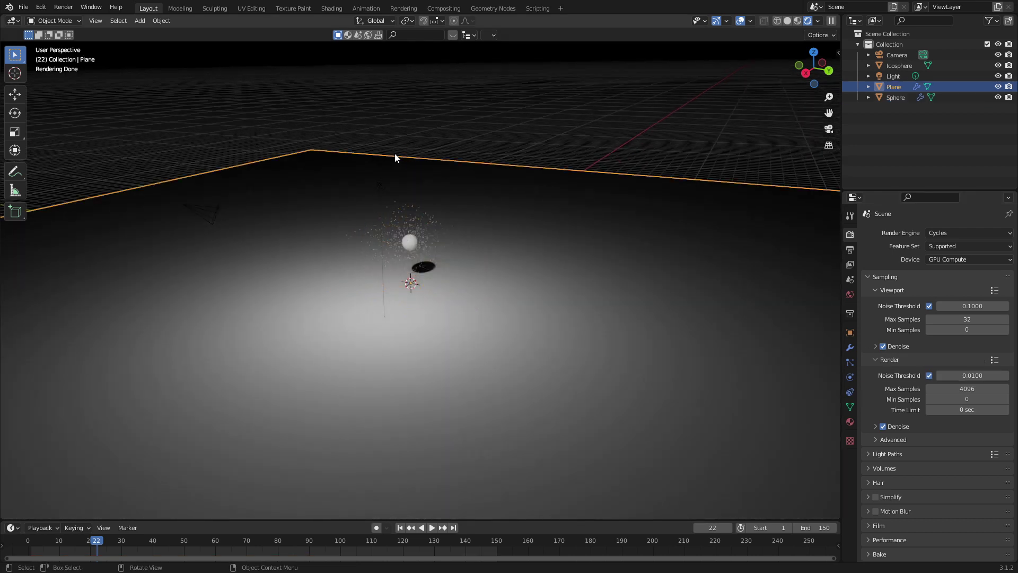
click(863, 75)
key(Delete)
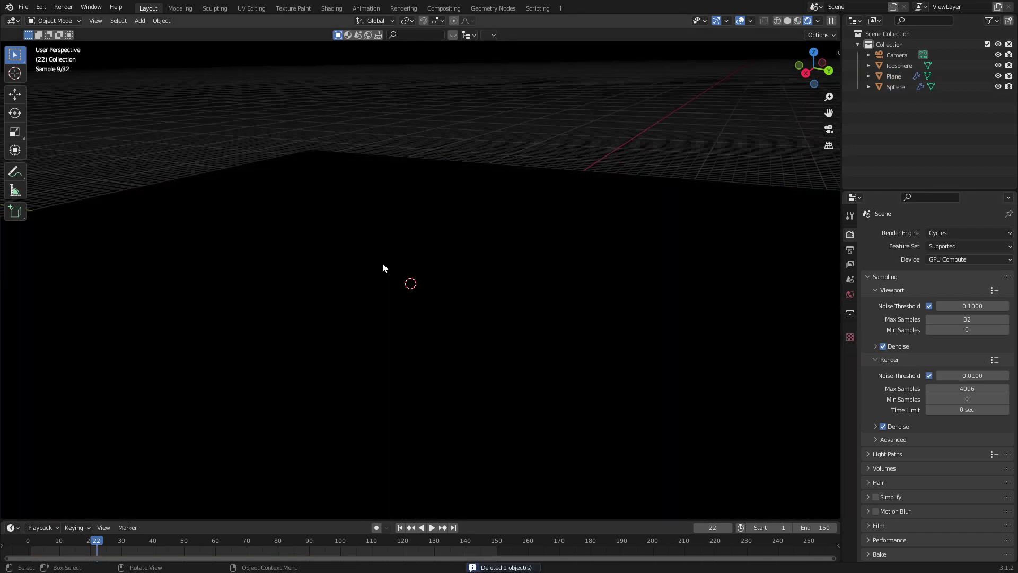
click(897, 65)
In the Shading workspace, create a new material, Material.001, for the Icosphere.
click(331, 8)
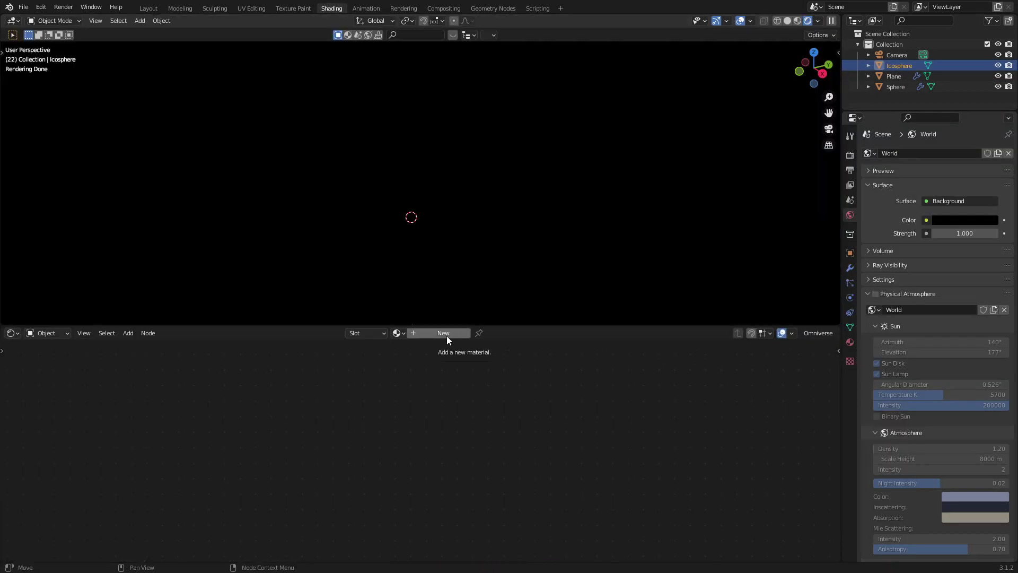
click(446, 336)
middle_drag(218, 374, 505, 406)
click(479, 406)
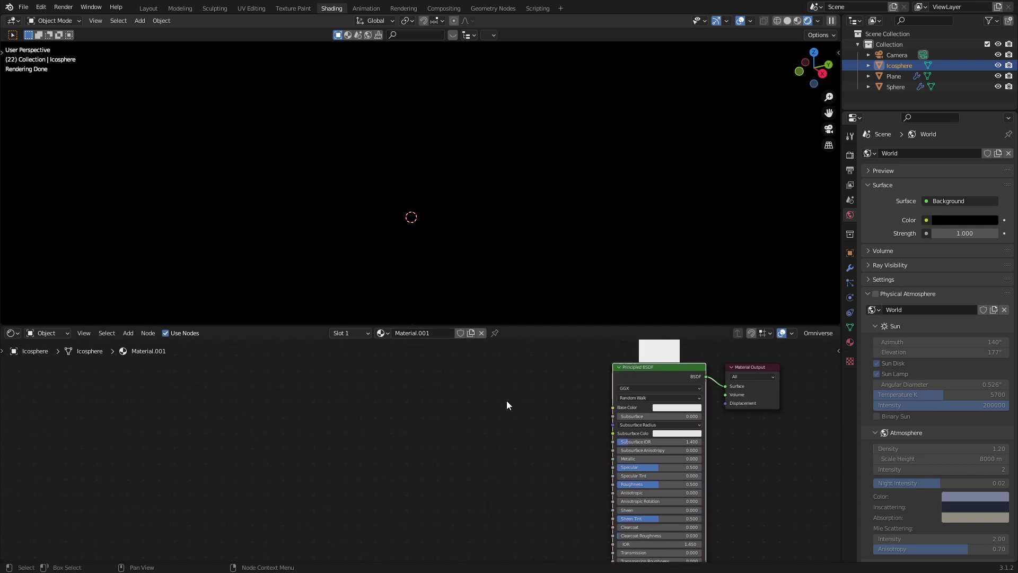
Add a Particle Info node beside the Principled BSDF.
key(shift+a)
click(339, 396)
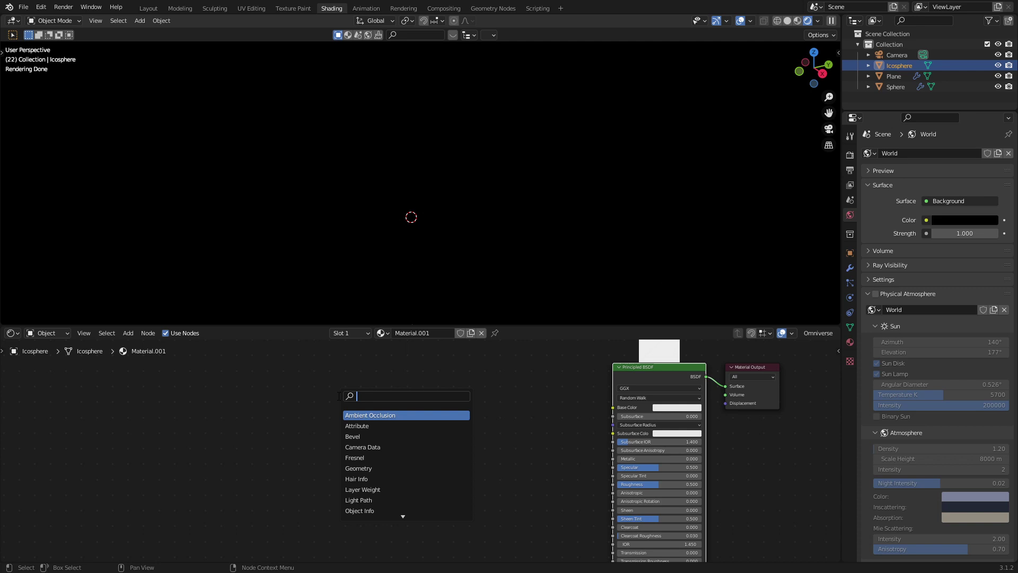
text(par)
key(Return)
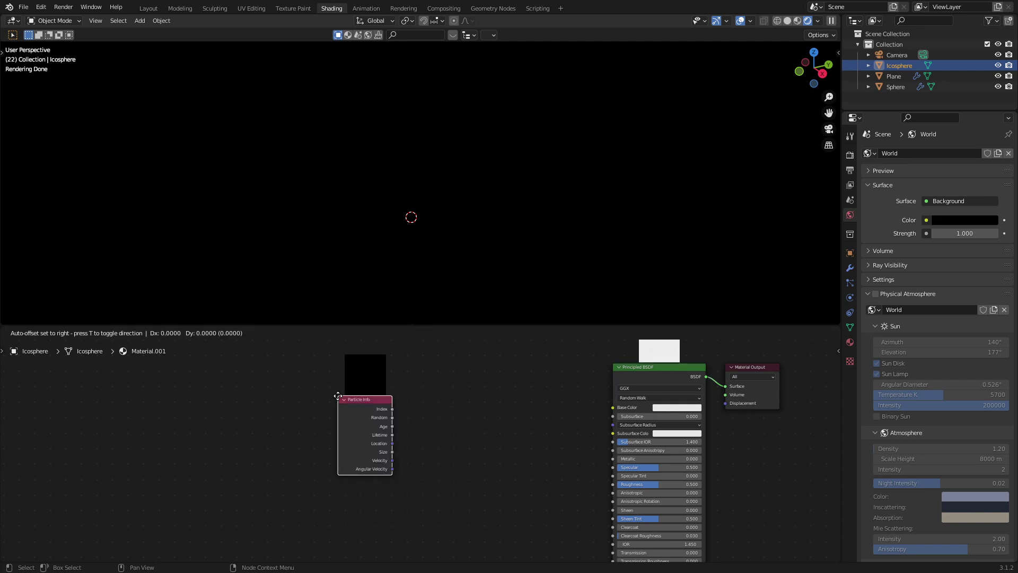
click(298, 384)
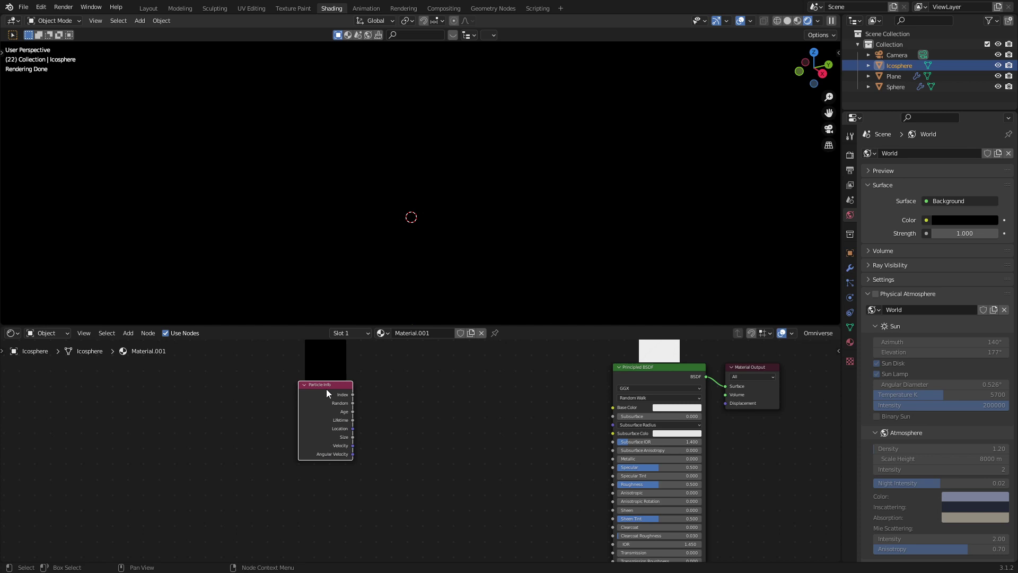
drag(326, 389, 293, 391)
Add a Math node set to Divide, feeding Particle Info Age over Lifetime into it.
key(shift+a)
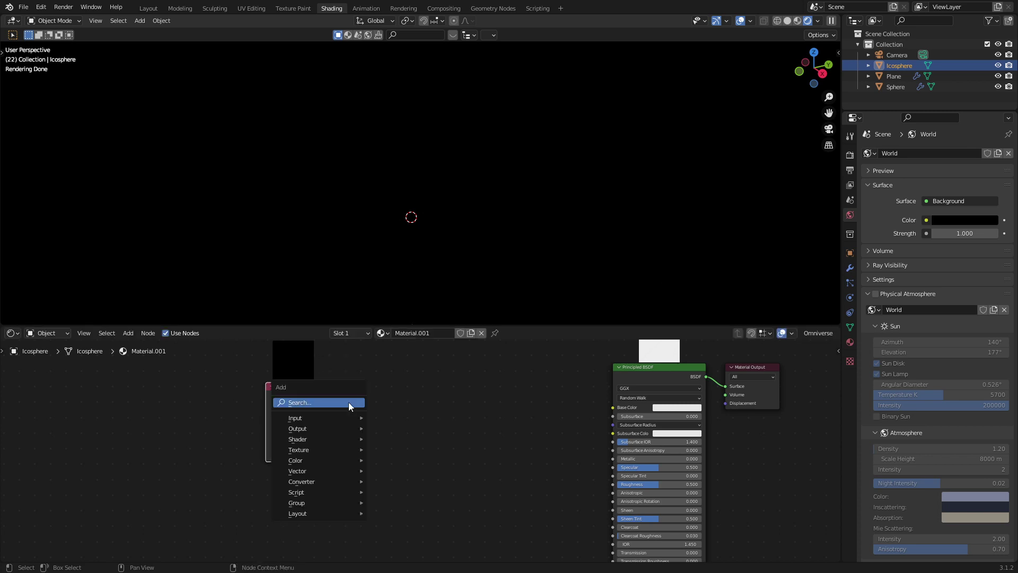
click(349, 403)
text(add)
key(Return)
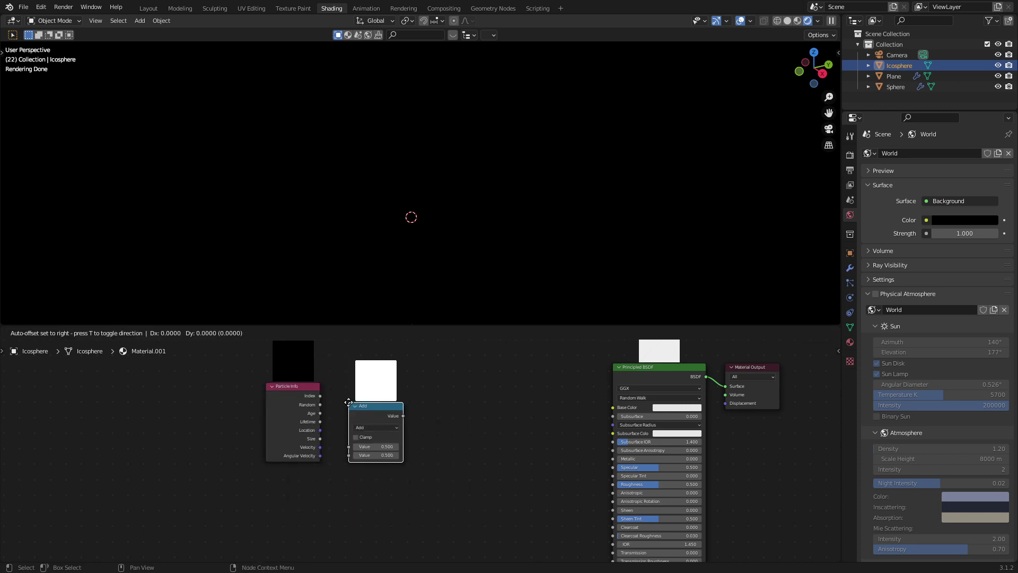
click(377, 401)
click(380, 402)
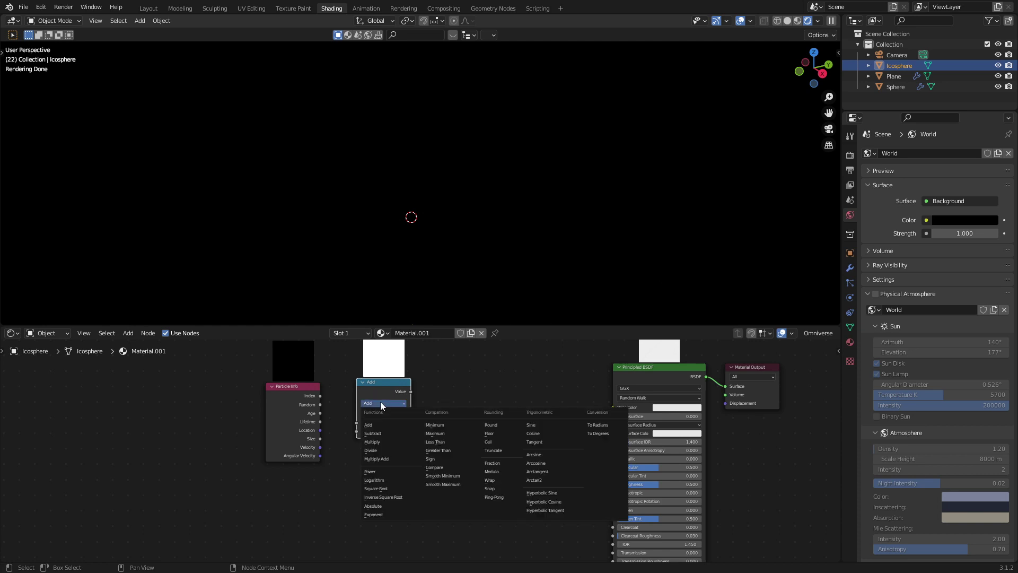
click(384, 449)
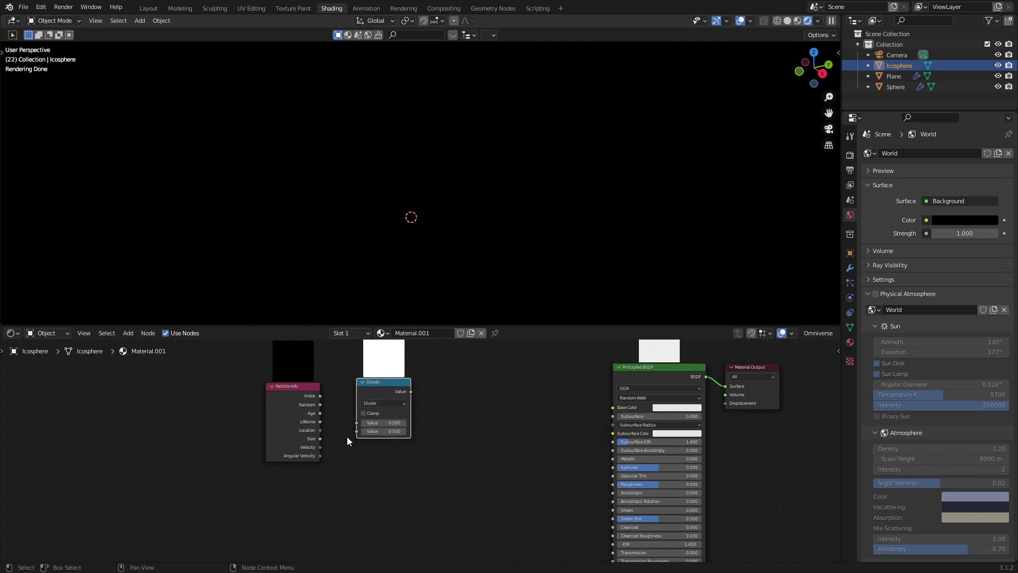
drag(321, 422, 356, 432)
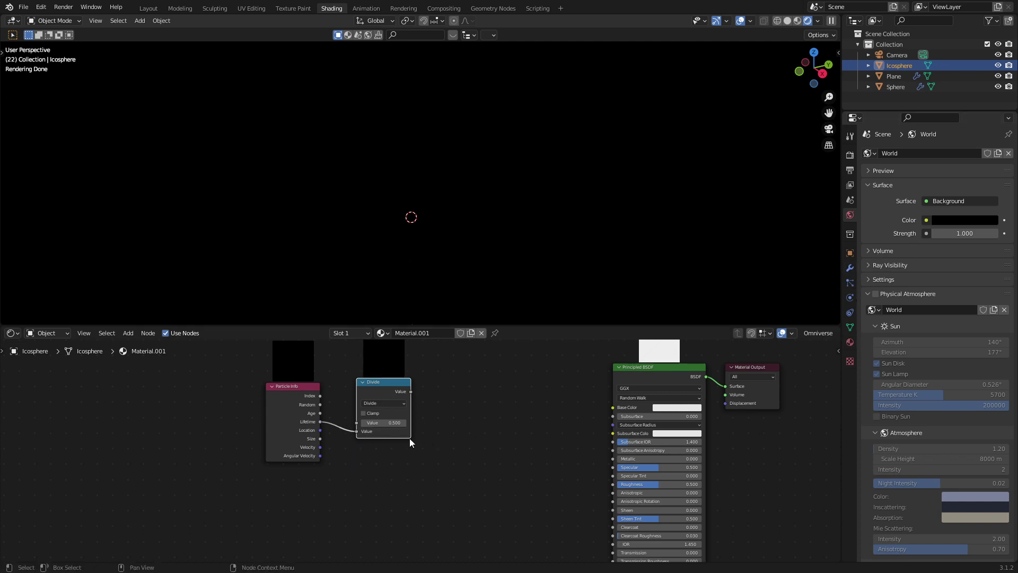
drag(320, 413, 355, 424)
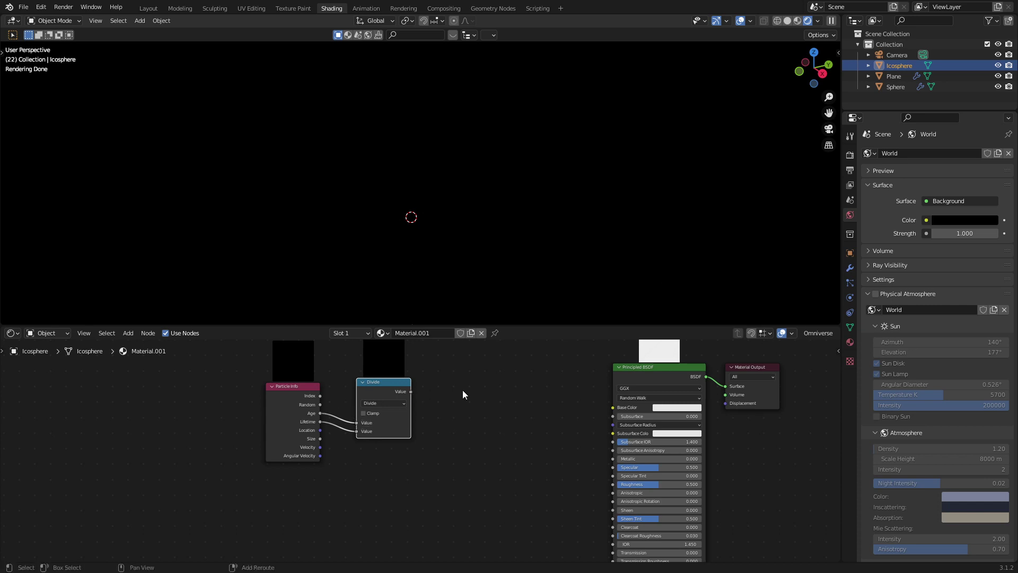
Add a ColorRamp node next to Divide and drive it with the age ratio.
key(shift+a)
text(col)
key(Return)
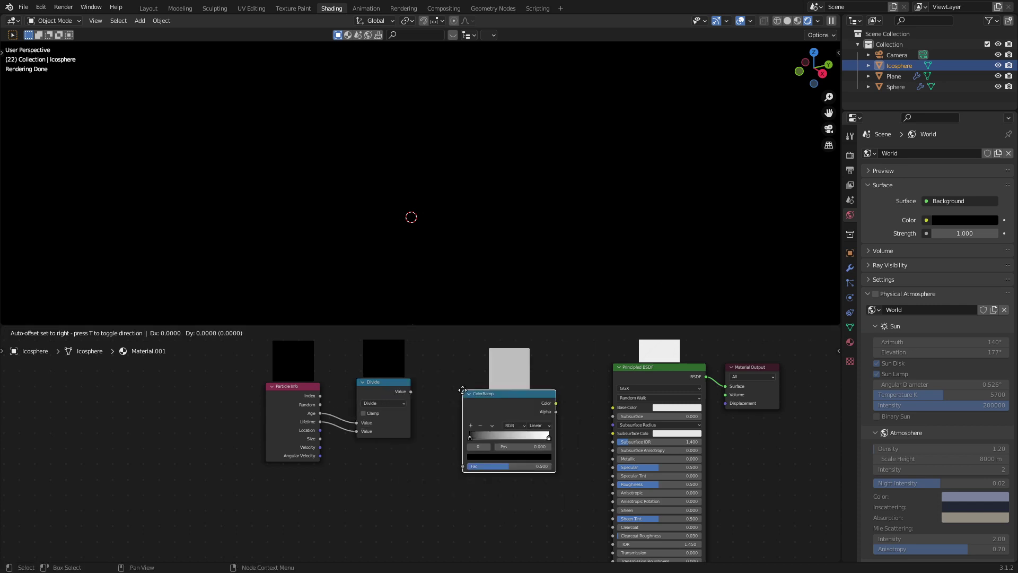
click(407, 402)
drag(410, 391, 428, 456)
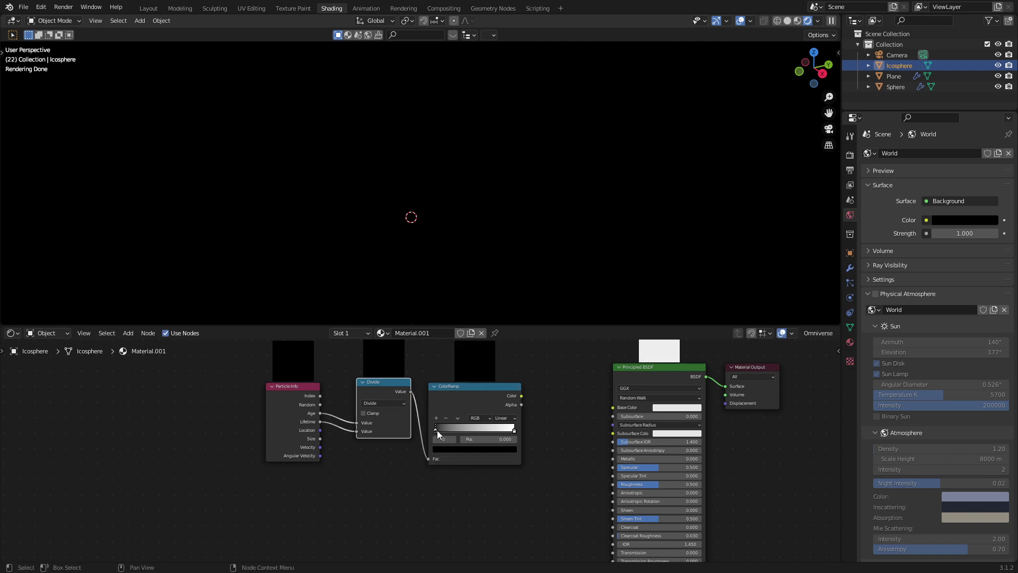
Colour the ramp: bright orange first stop, a middle stop, and a black end stop at alpha 0.170.
click(446, 449)
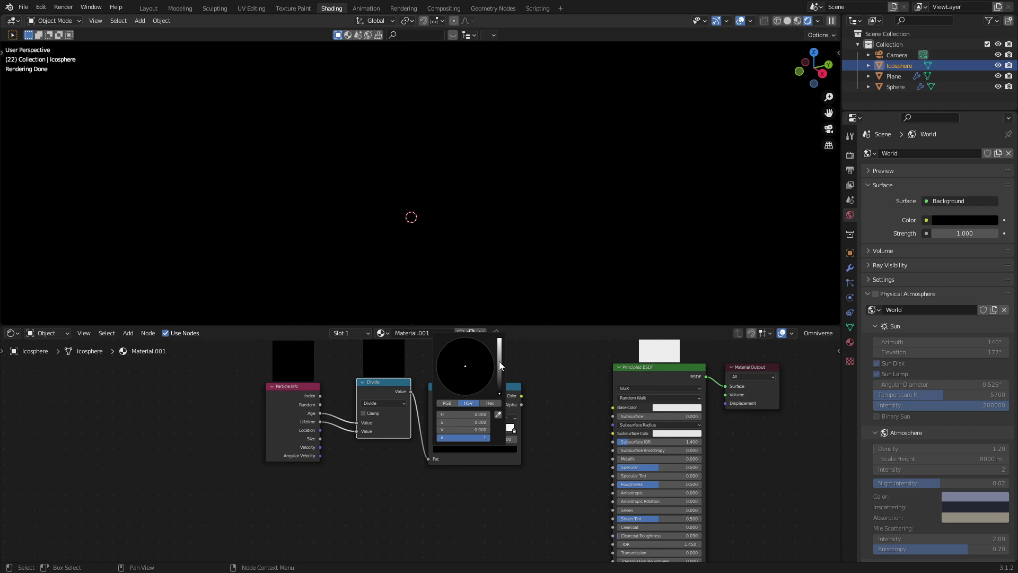
drag(498, 361, 453, 388)
click(491, 430)
click(472, 450)
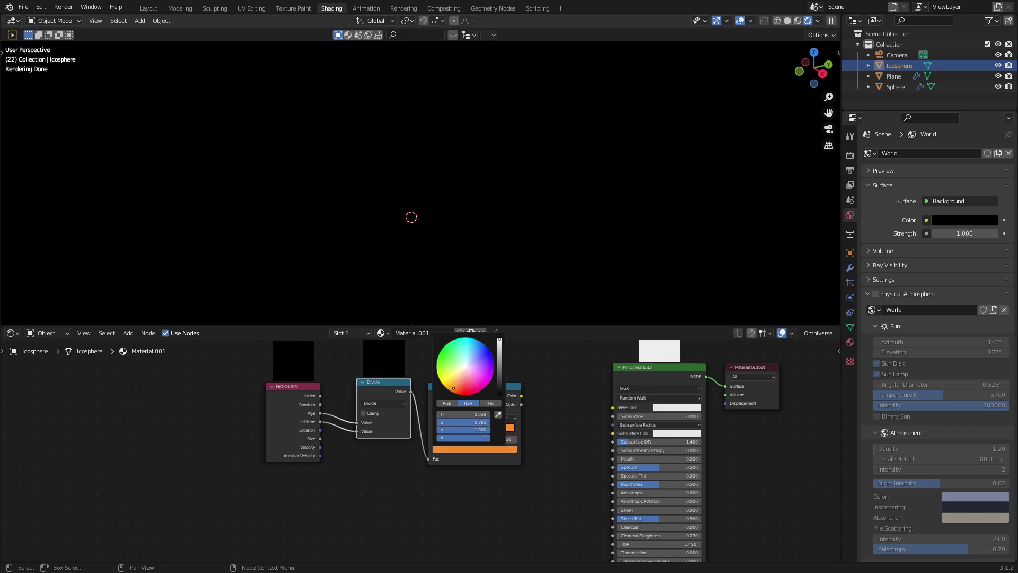
click(436, 419)
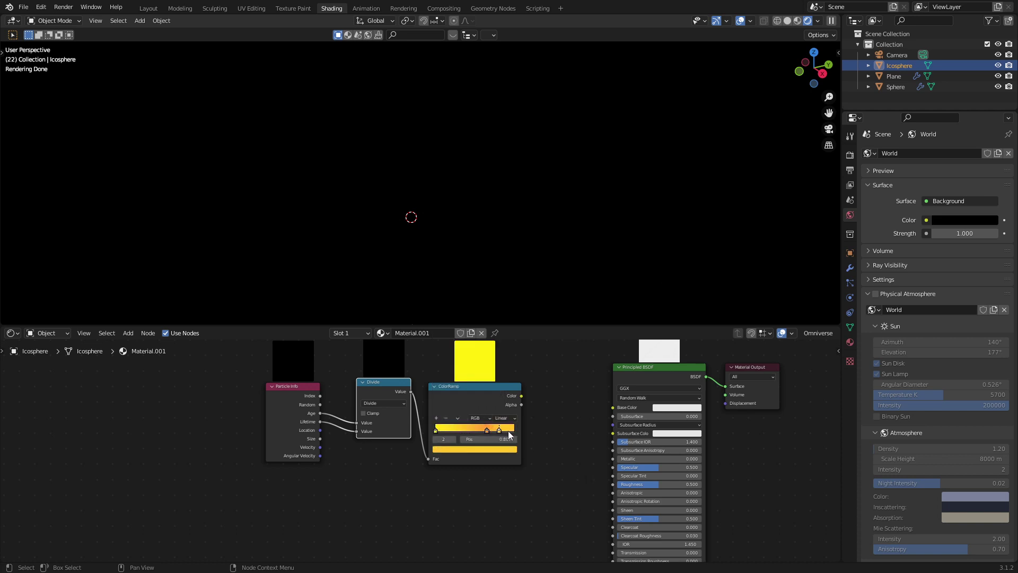
click(507, 450)
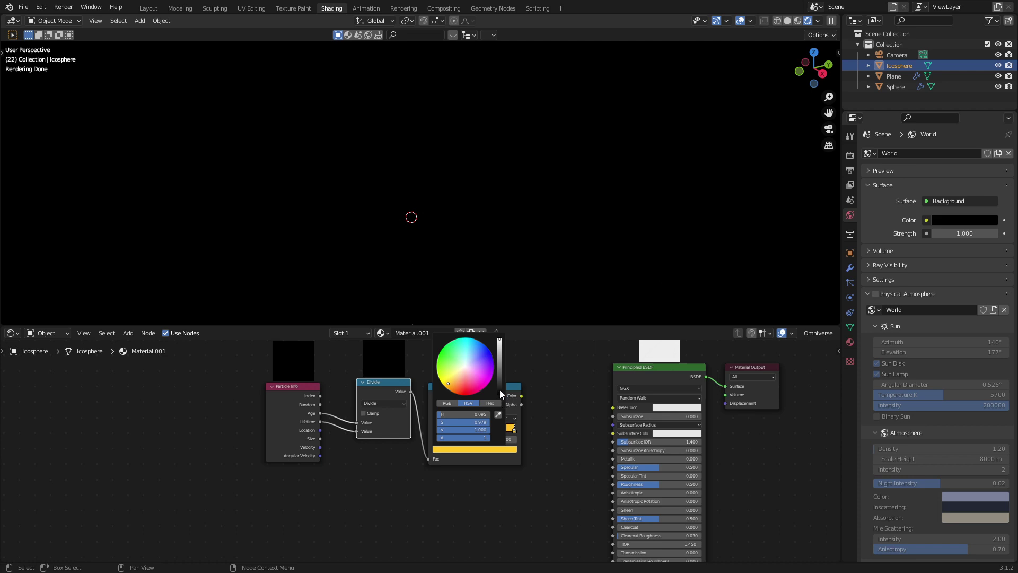
drag(499, 391, 516, 415)
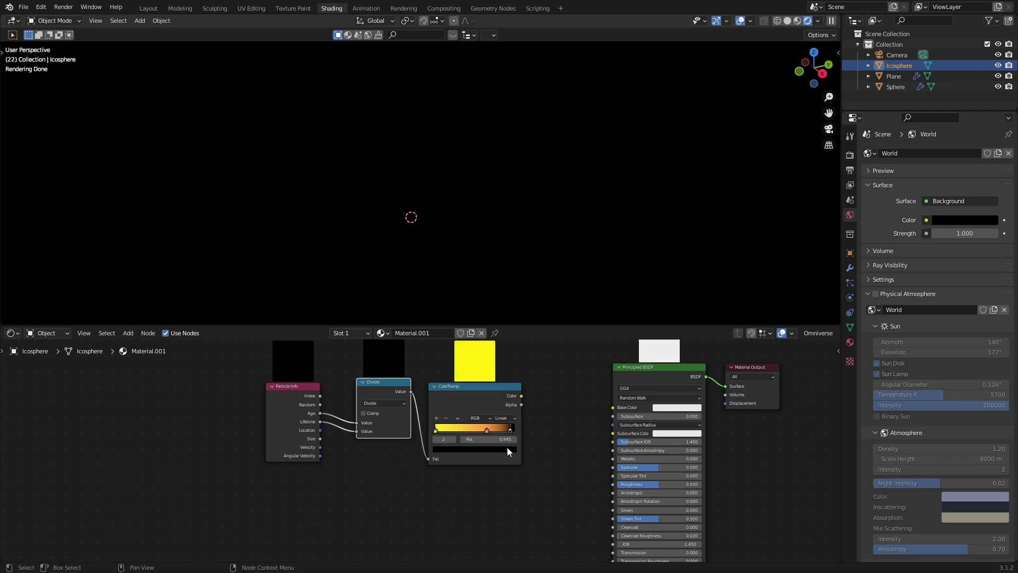
click(507, 448)
drag(489, 438, 445, 438)
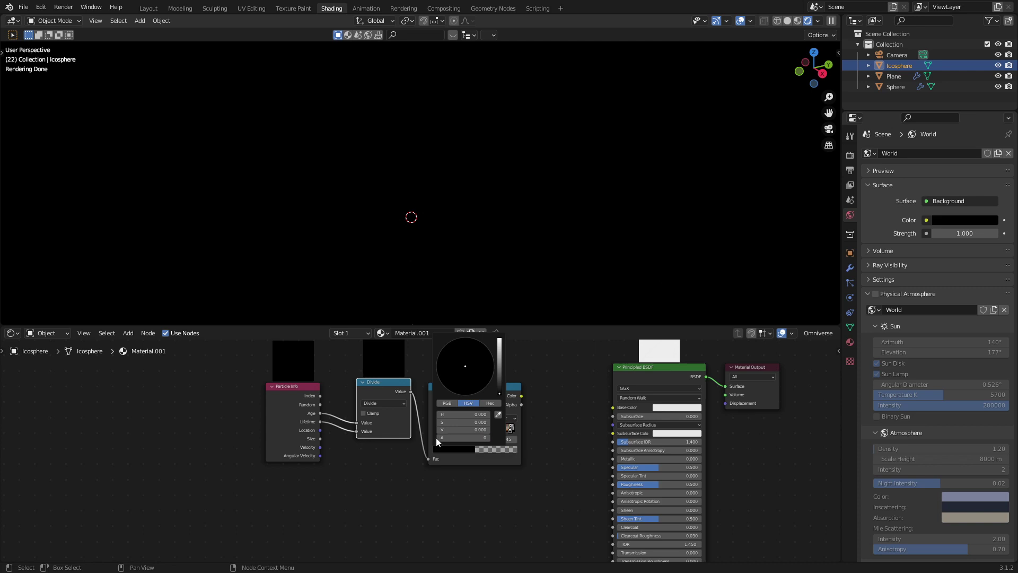
Move the Particle Info, Divide and ColorRamp nodes to the lower left.
middle_drag(528, 493, 450, 471)
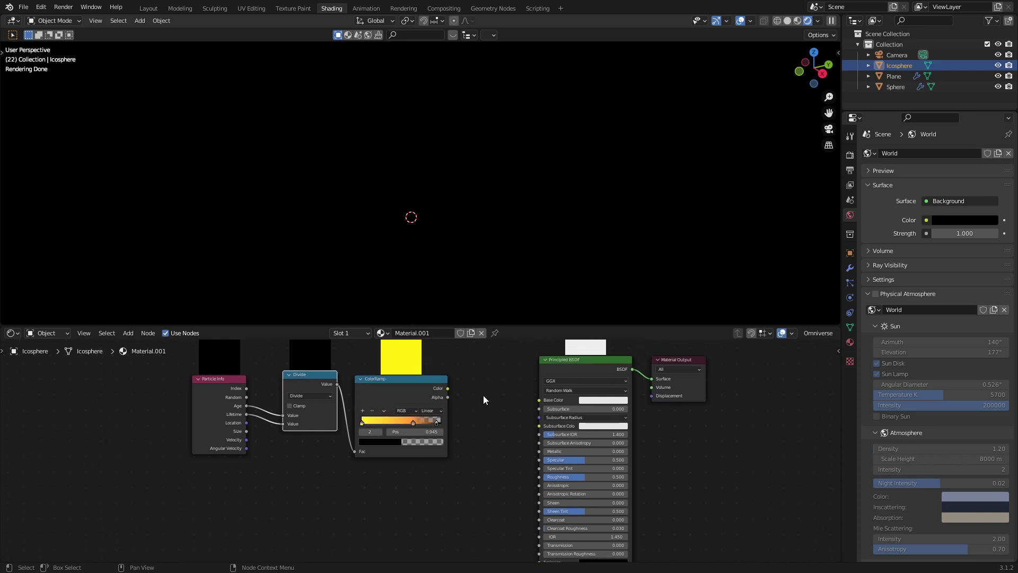
drag(487, 354, 178, 465)
drag(364, 393, 360, 494)
middle_drag(489, 491, 458, 406)
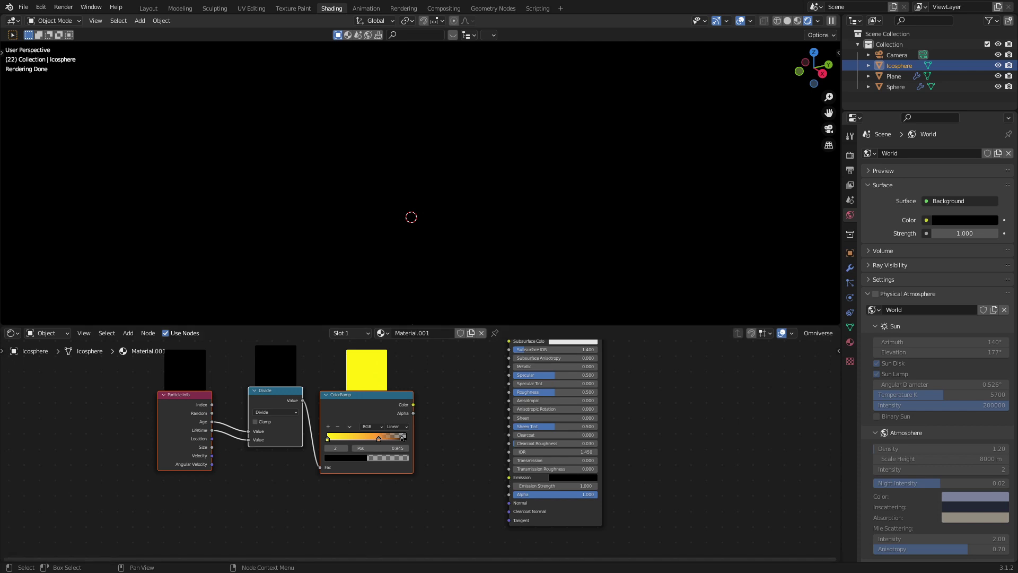
Launch the Calculator and compute 1/30 (0.0333).
key(super)
text(calc)
key(Return)
text(1)
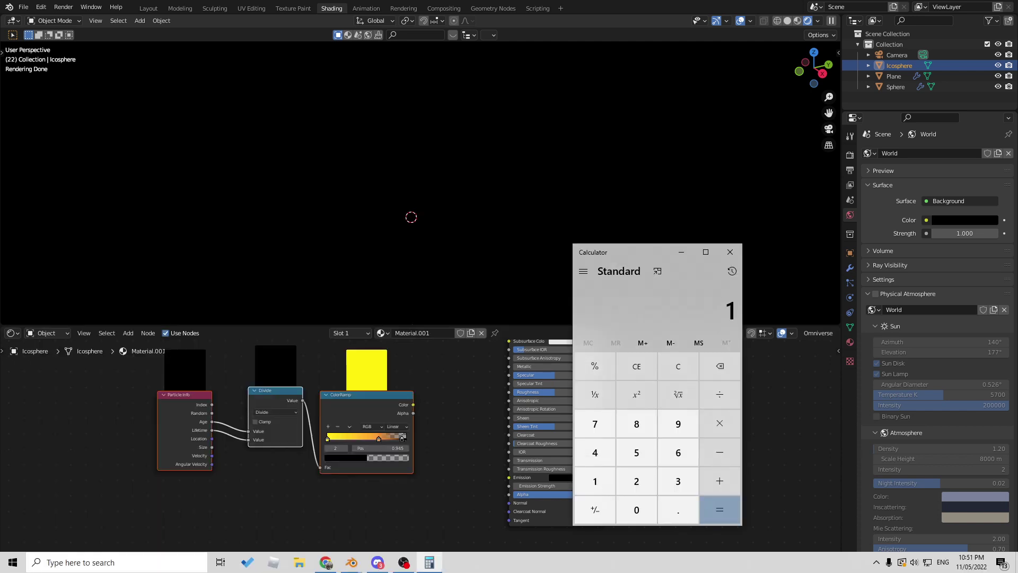
text(/30)
key(Return)
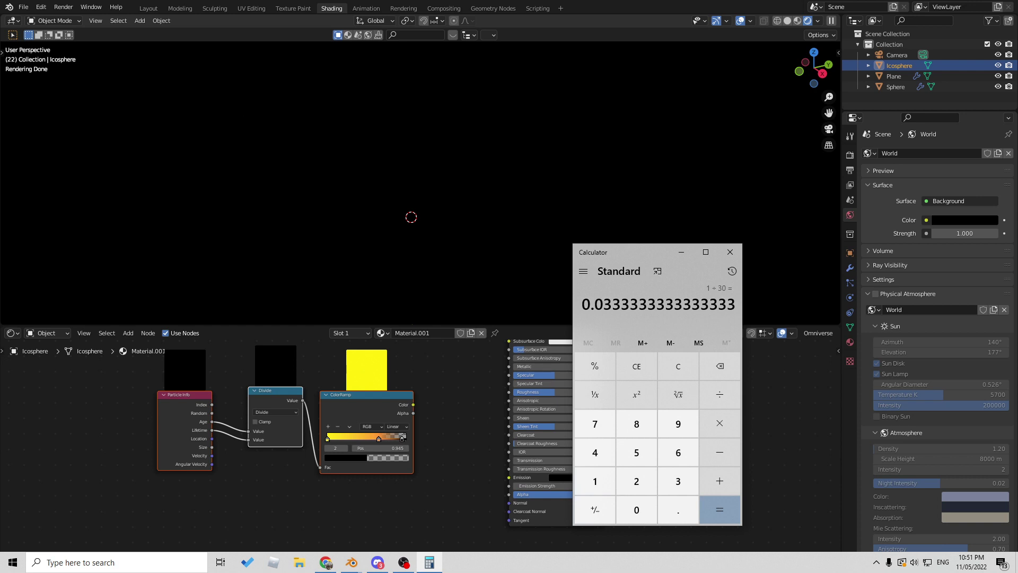
Return to Blender and link ColorRamp Color to Emission and Alpha to the shader's Alpha.
click(731, 252)
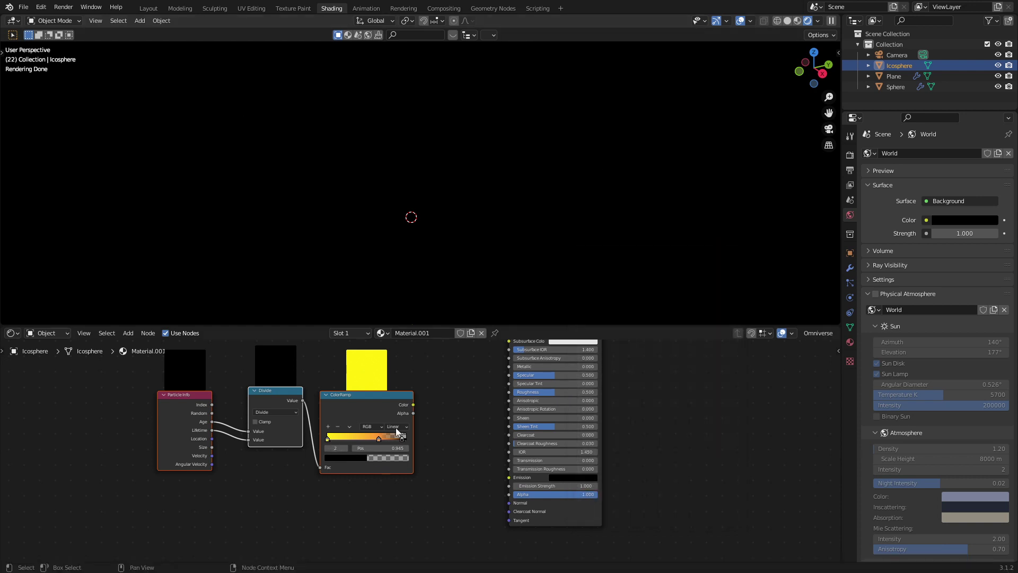
drag(413, 405, 507, 475)
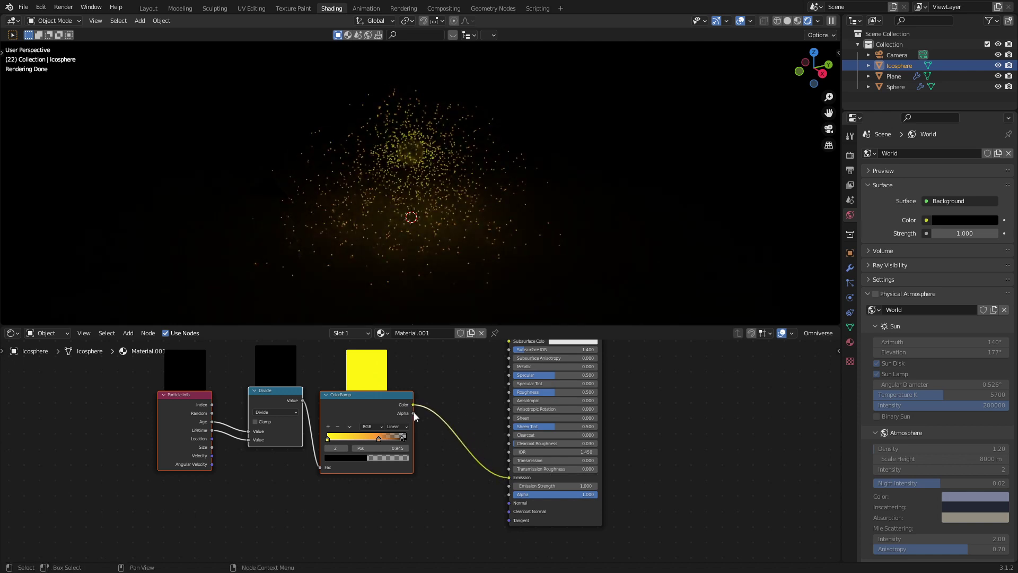
drag(413, 413, 508, 494)
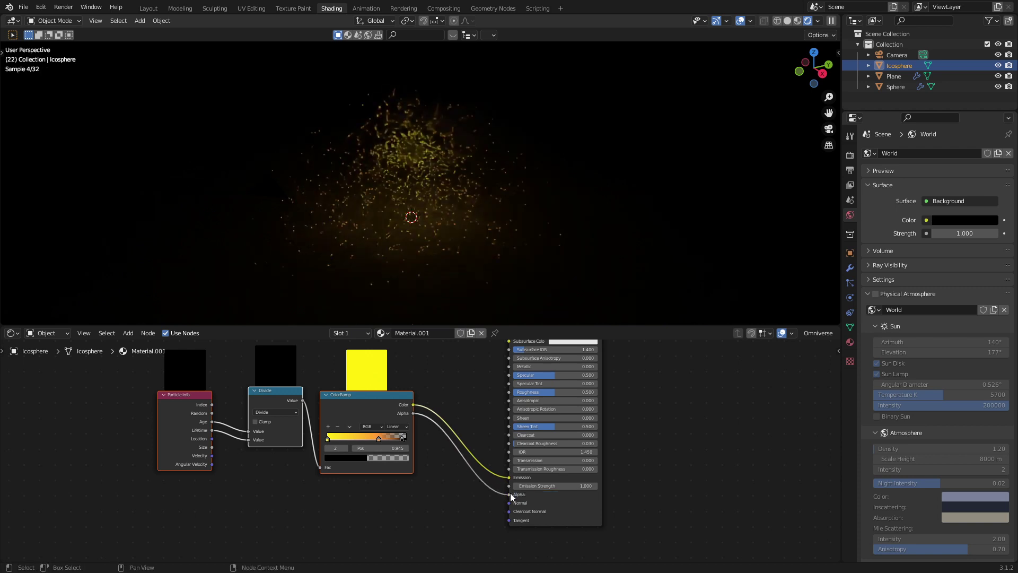
Set the shader's Emission Strength to 30.
click(551, 486)
text(30)
key(Return)
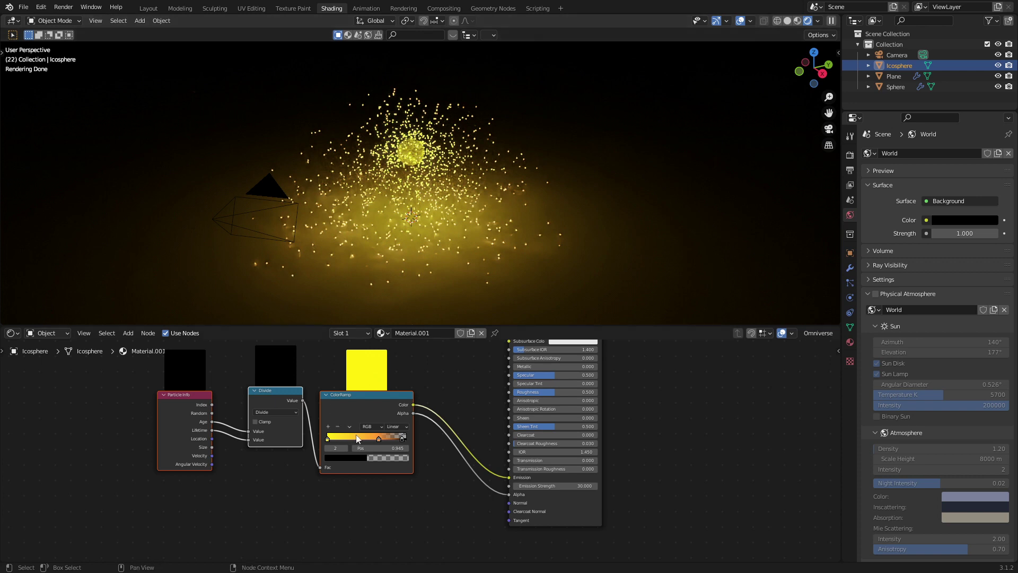
Move the middle ramp stop to 0.536, add a black stop, and play the animation.
drag(378, 438, 361, 438)
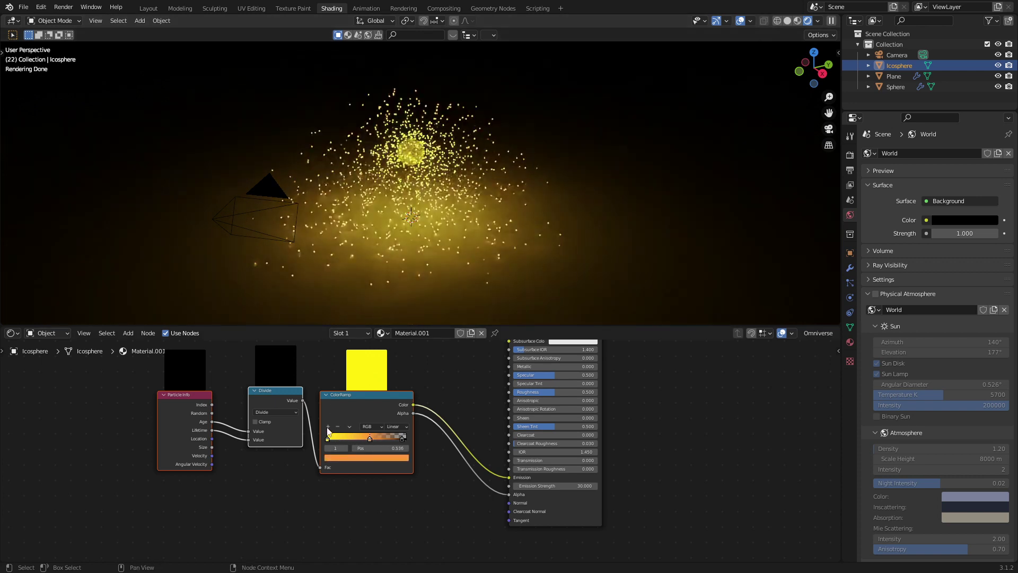
ctrl+click(381, 438)
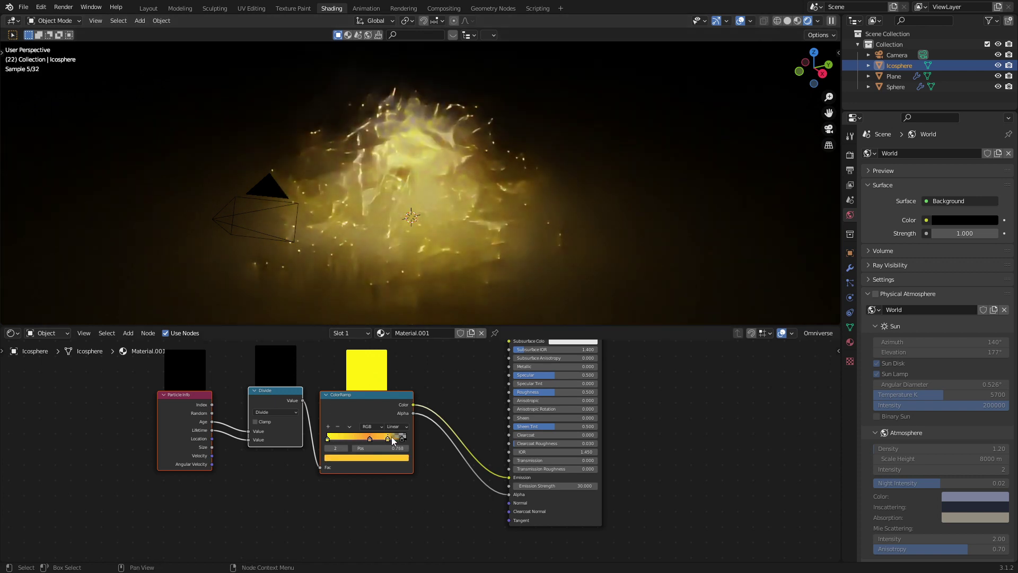
click(379, 459)
drag(389, 394, 392, 402)
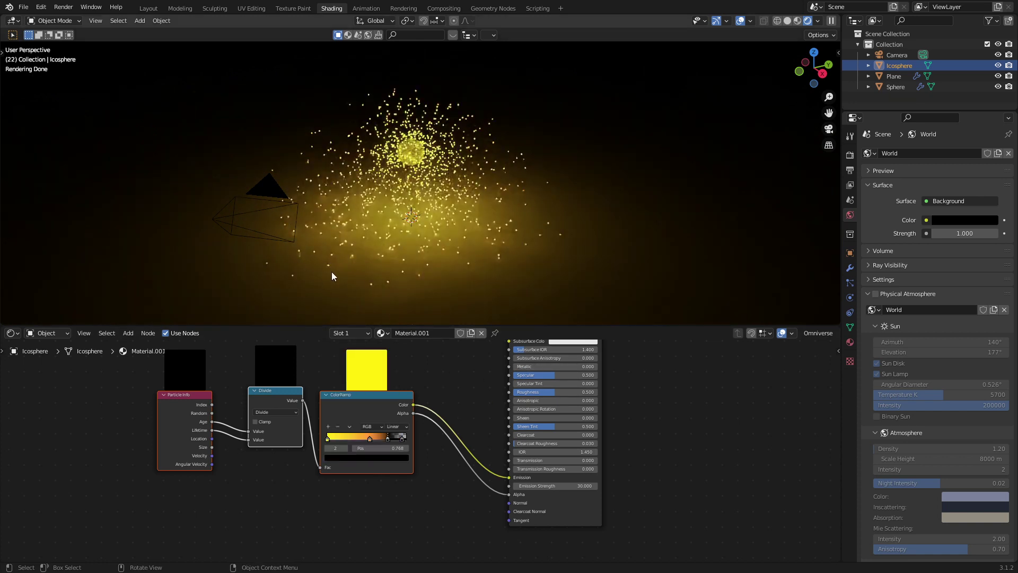
key(space)
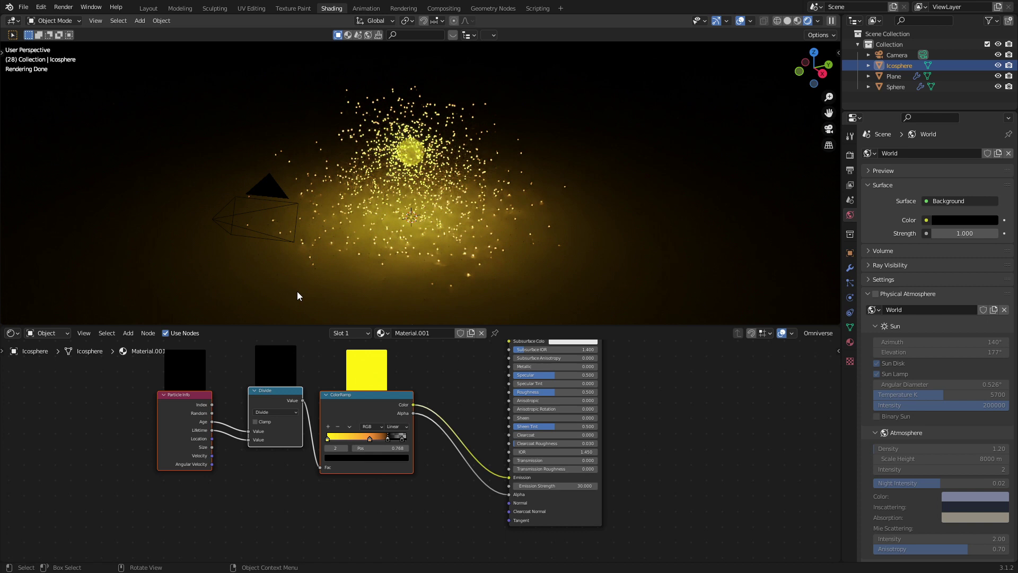
View through the camera and give the Sphere a new material with Alpha 0.
key(KP_0)
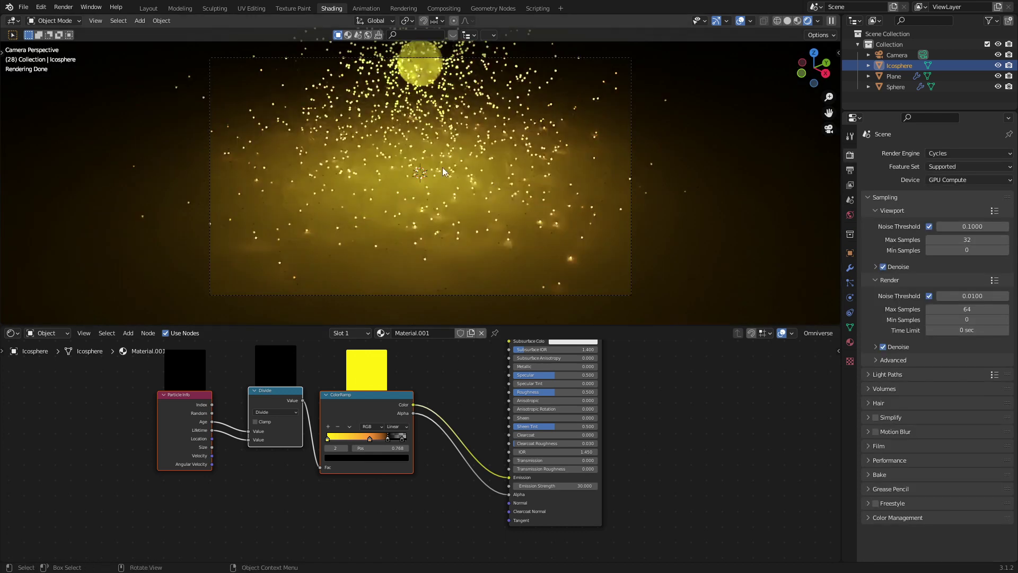
click(63, 8)
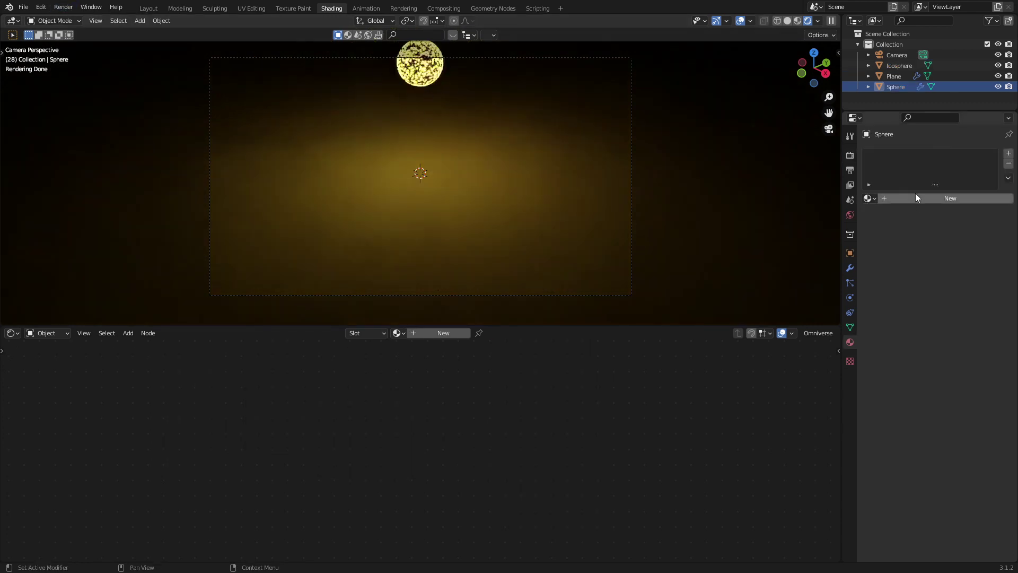
click(917, 199)
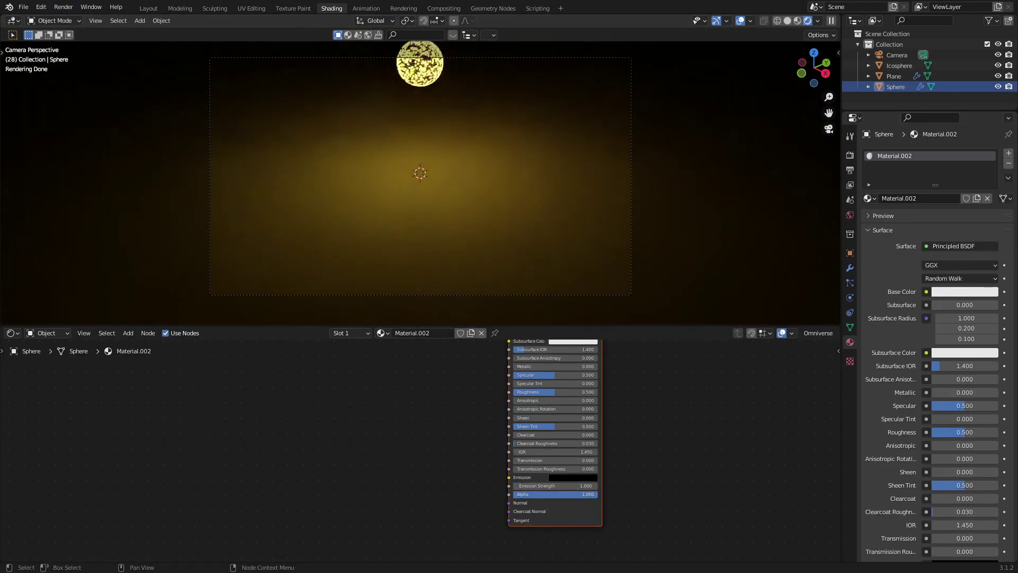
key(BackSpace)
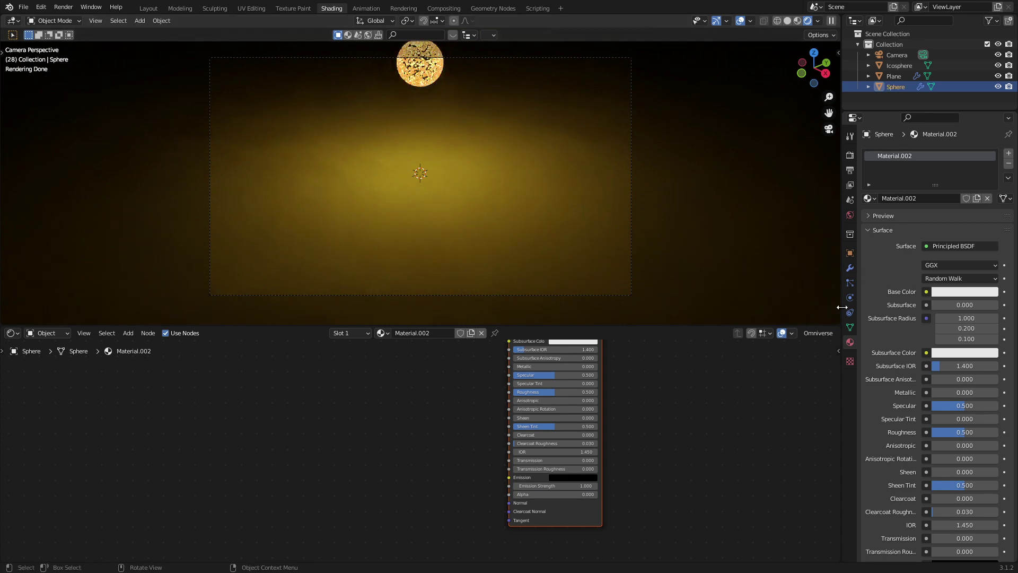
Bake the Sphere's particle system from its Cache panel.
click(851, 269)
click(850, 283)
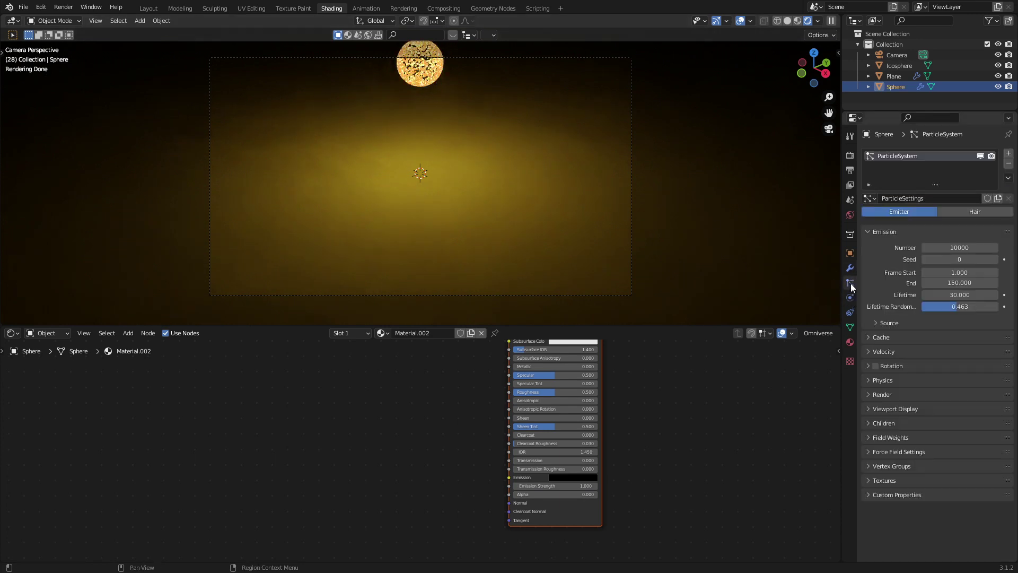
click(866, 337)
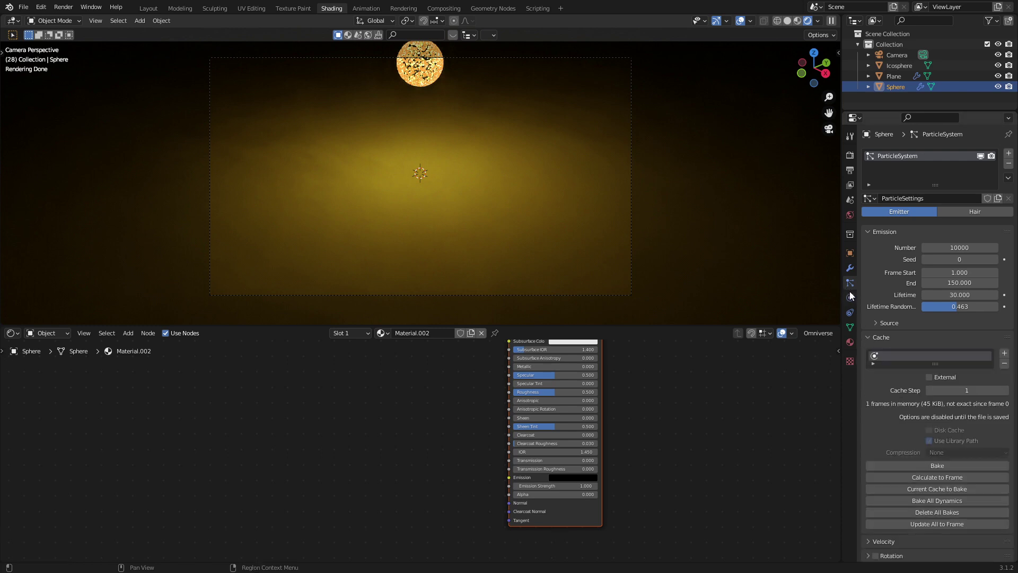
click(950, 468)
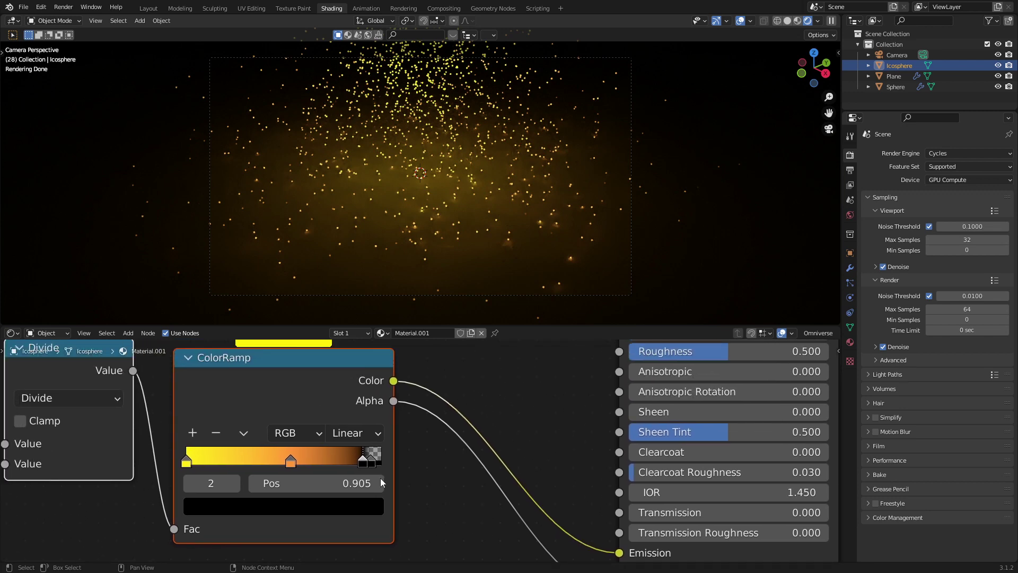
Drag the ColorRamp's last stop to 0.891 and select only the ColorRamp node.
mouse_move(362, 460)
mouse_down()
mouse_move(352, 462)
mouse_move(372, 466)
mouse_up()
click(310, 365)
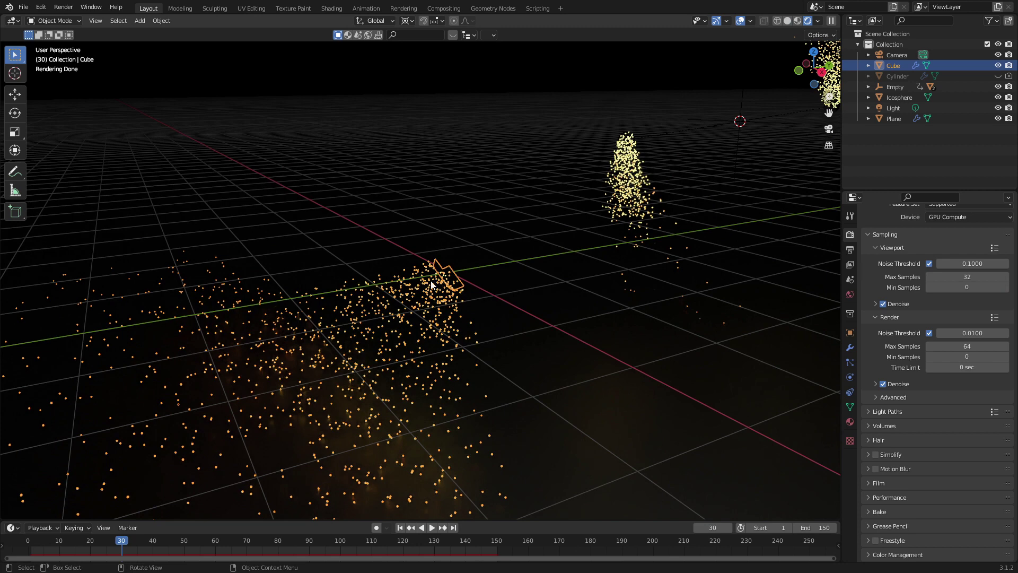
Orbit to see all emitters, then play the collision animation and stop at frame 48.
scroll(342, 350, down, 1)
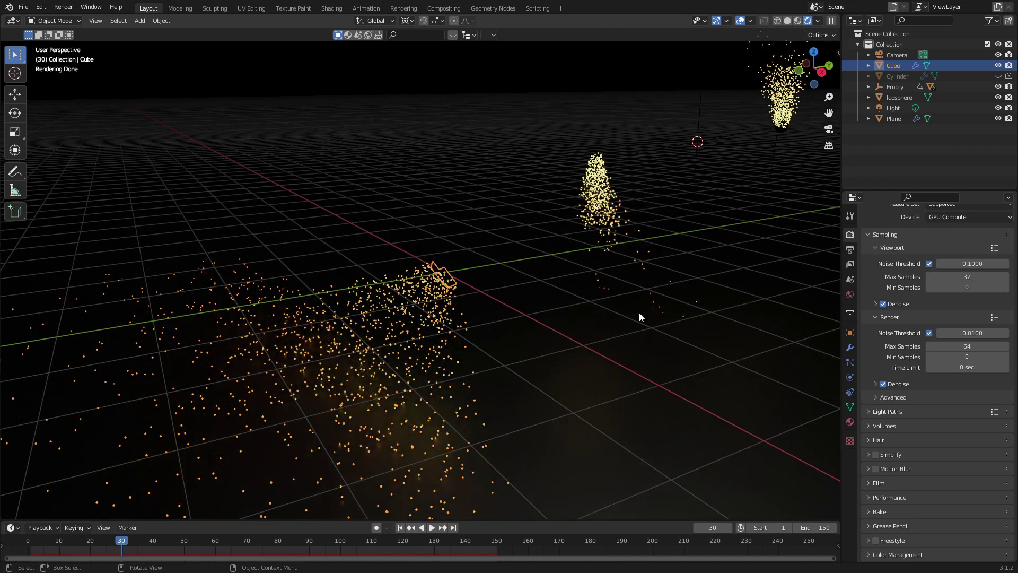
middle_drag(639, 317, 700, 295)
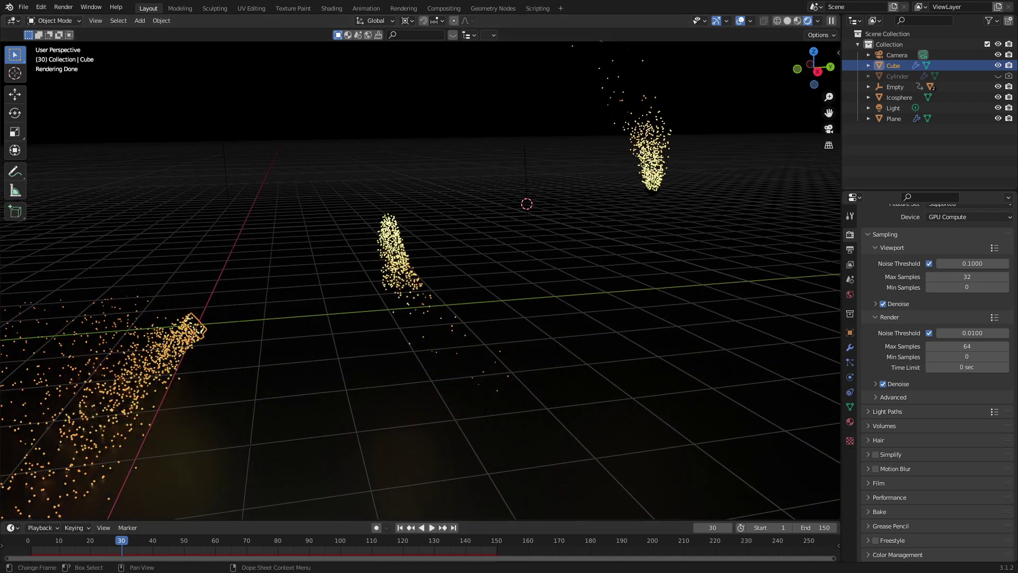
click(432, 527)
click(432, 527)
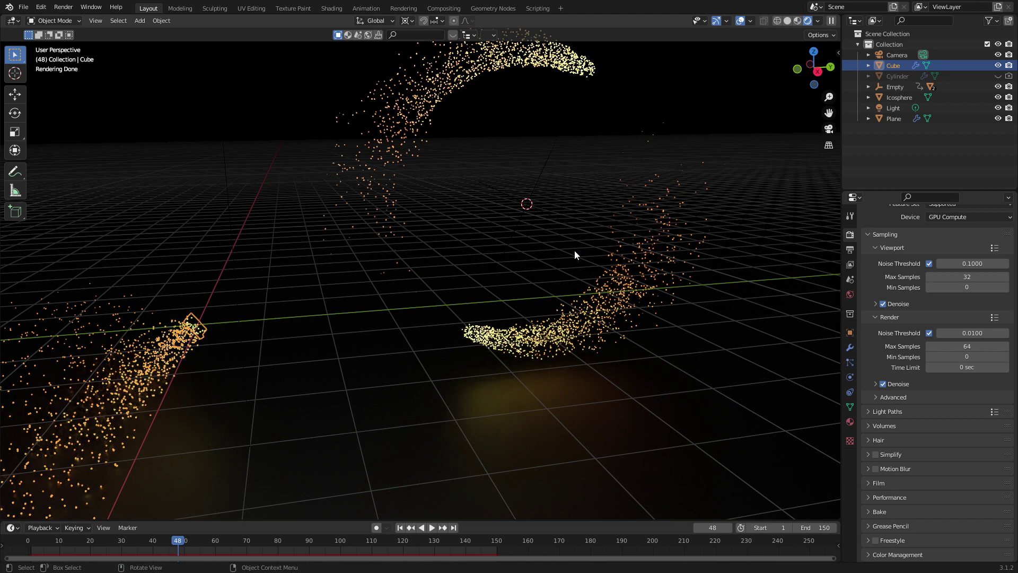
Unhide and select the Cylinder, view its Collision physics settings, then hide it again.
click(998, 76)
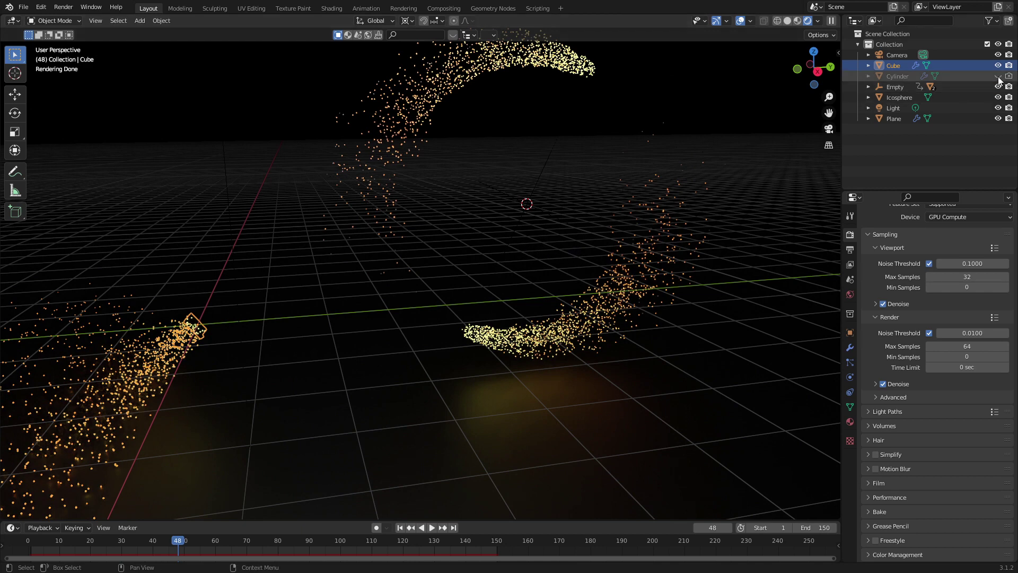
click(492, 190)
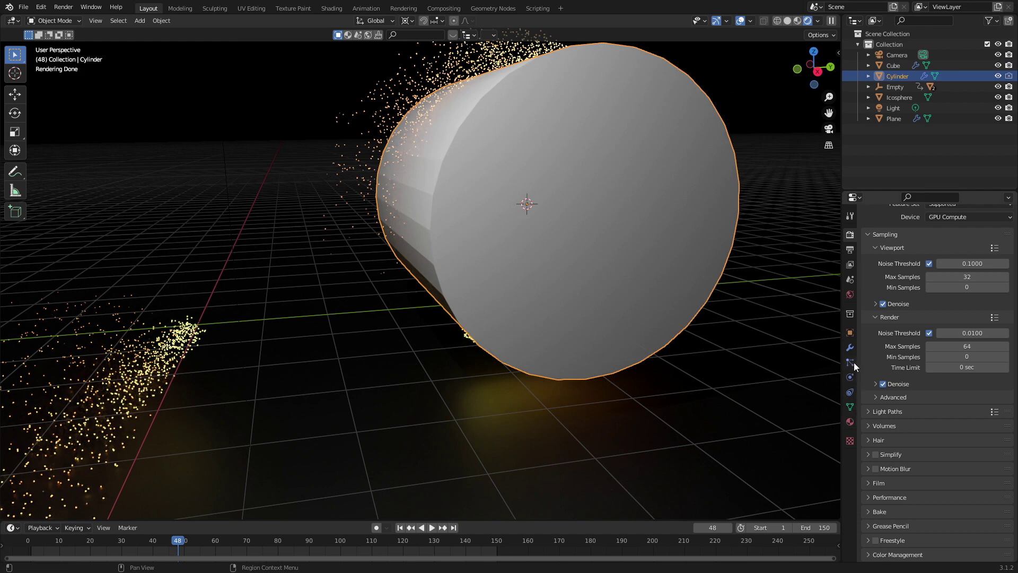
click(850, 393)
click(849, 377)
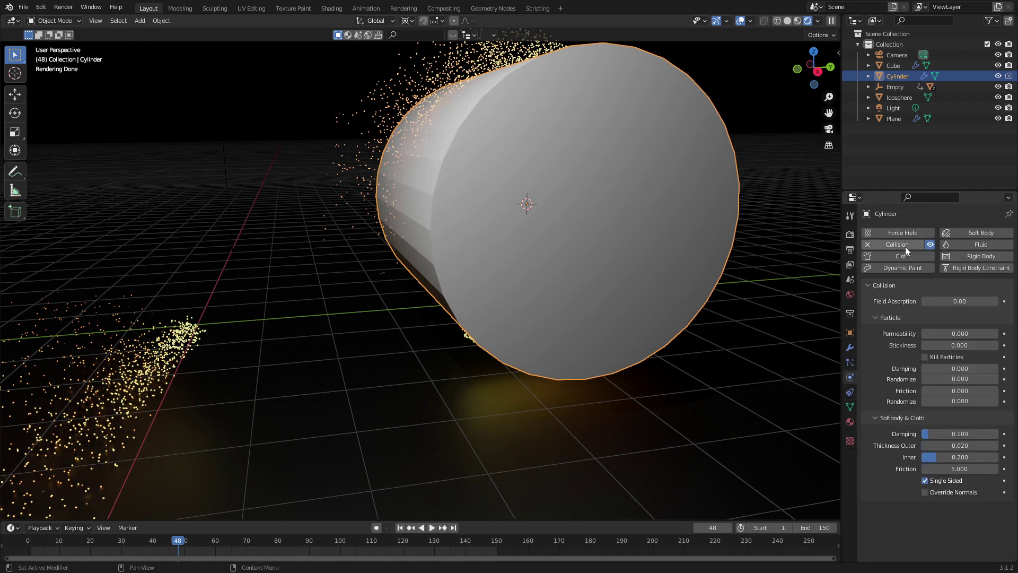
click(998, 76)
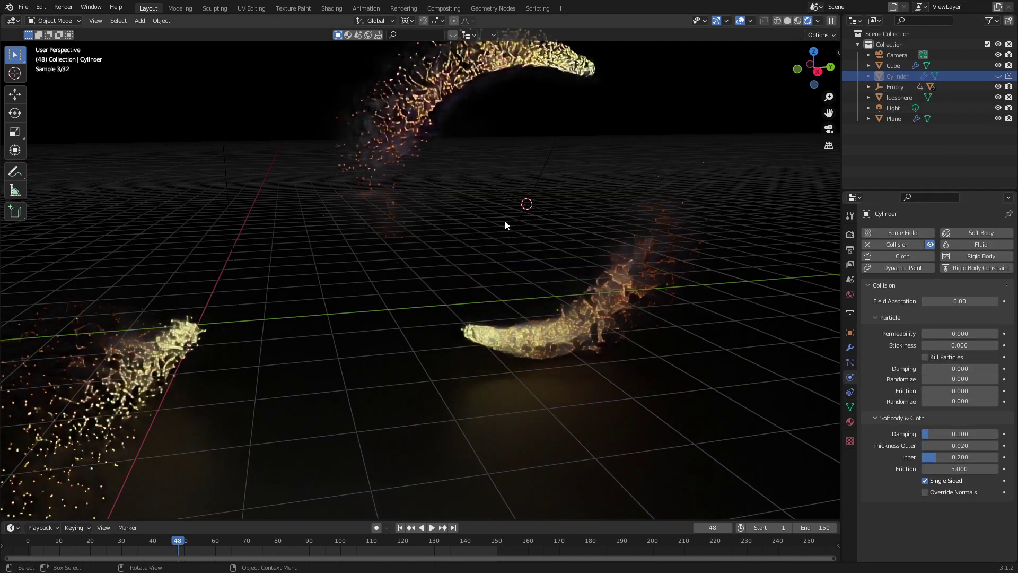